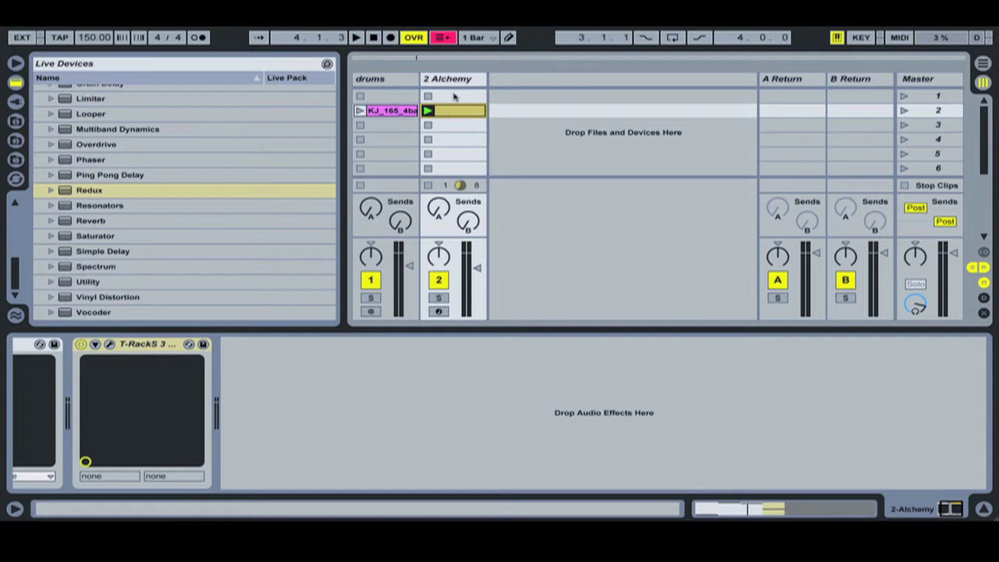
- Insert a Compressor between Alchemy and T-RackS on the 2 Alchemy track
click(454, 84)
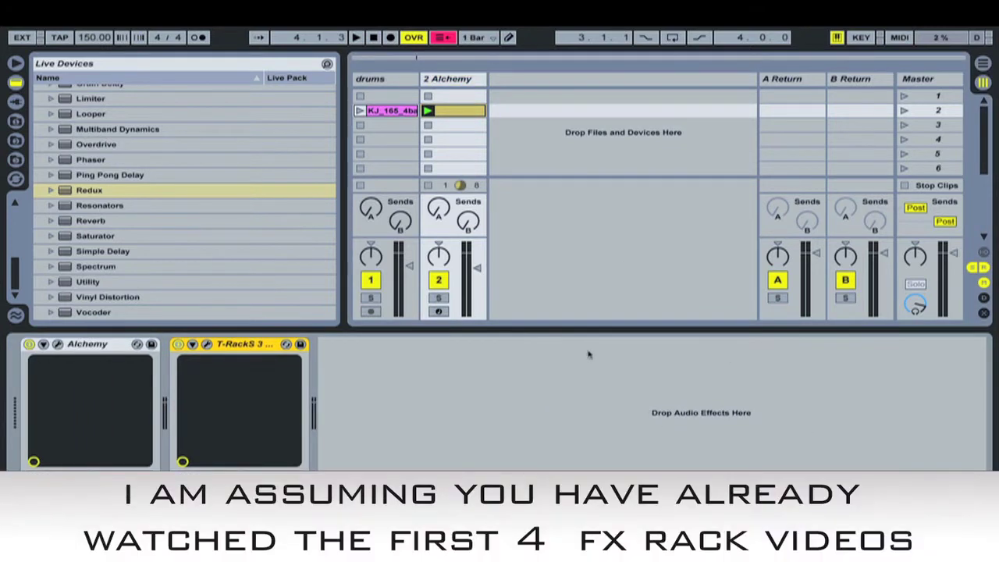
click(387, 430)
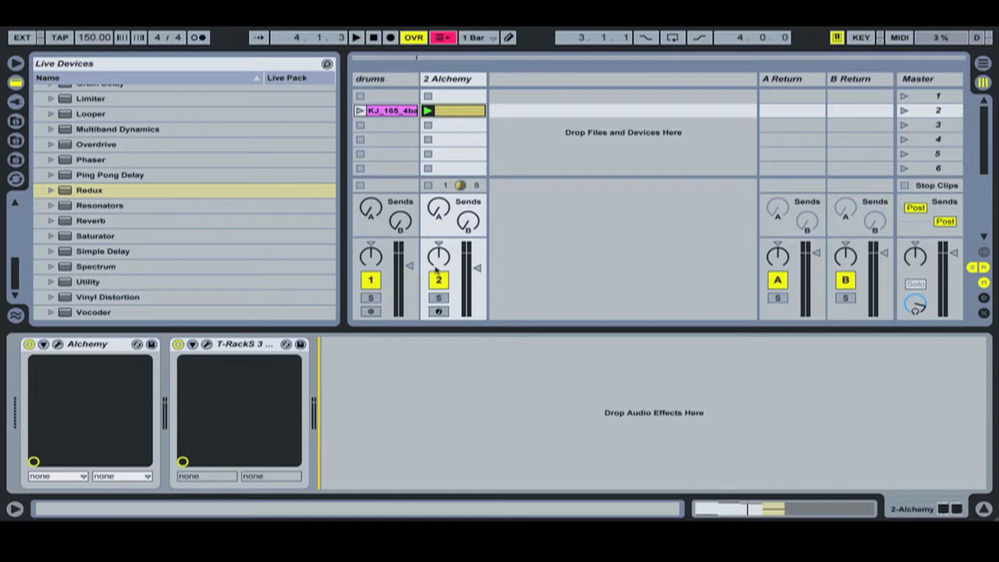
click(248, 343)
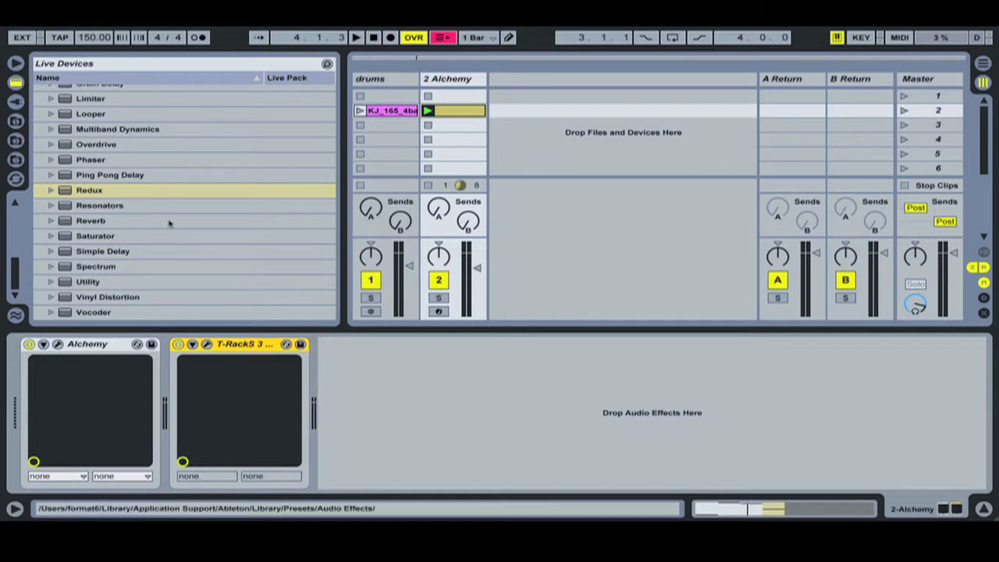
click(16, 102)
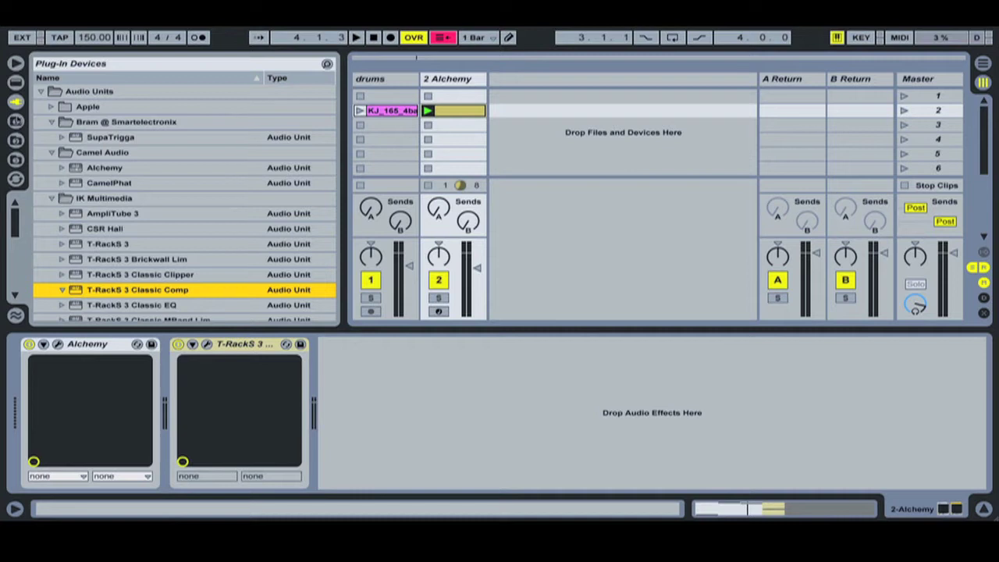
click(16, 82)
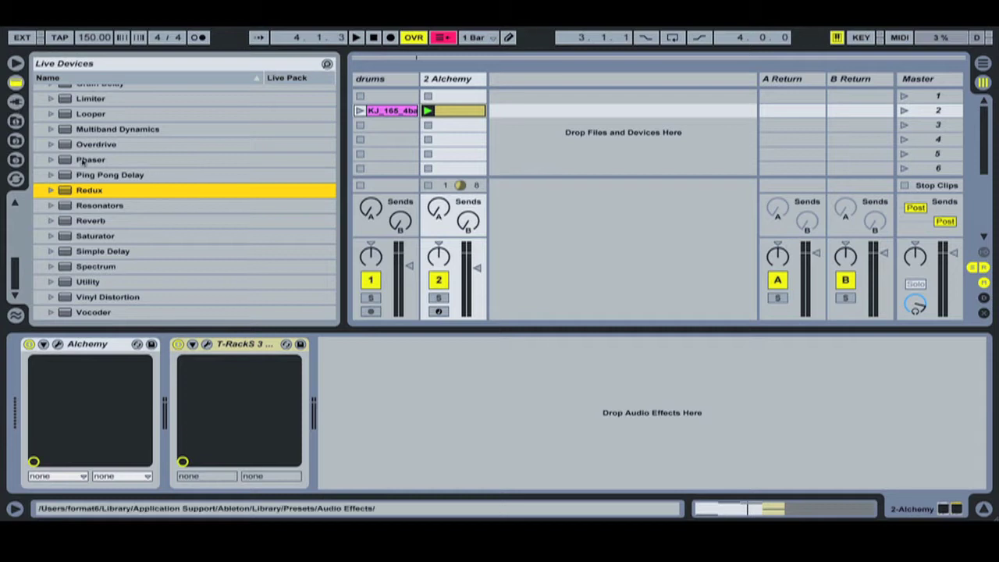
scroll(133, 199, up, 5)
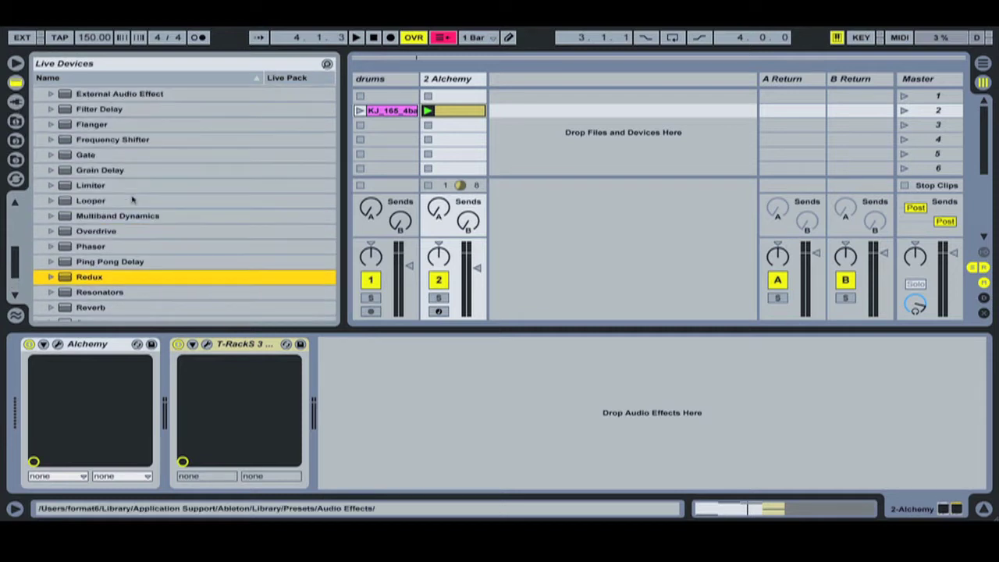
scroll(133, 200, up, 2)
click(104, 150)
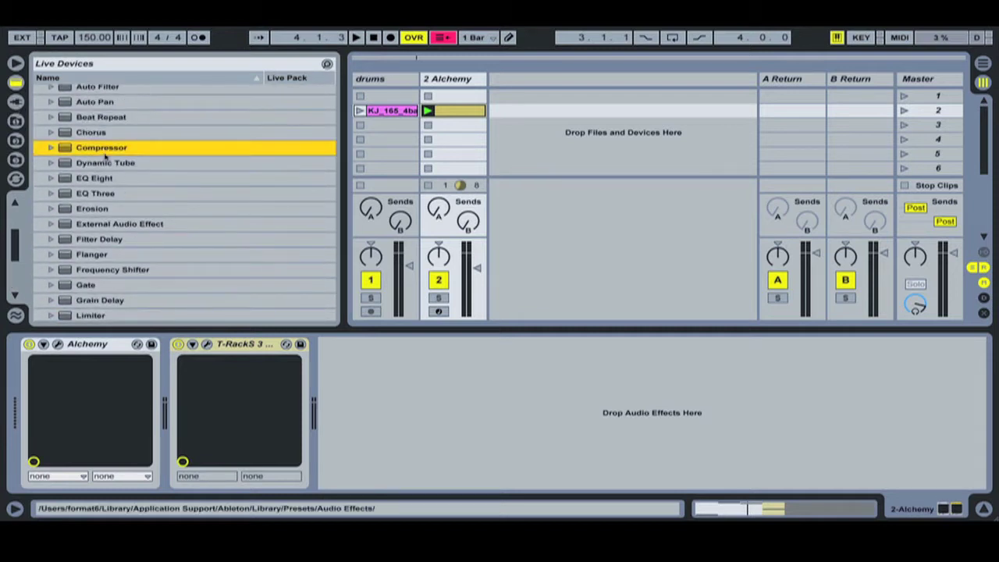
drag(92, 151, 378, 352)
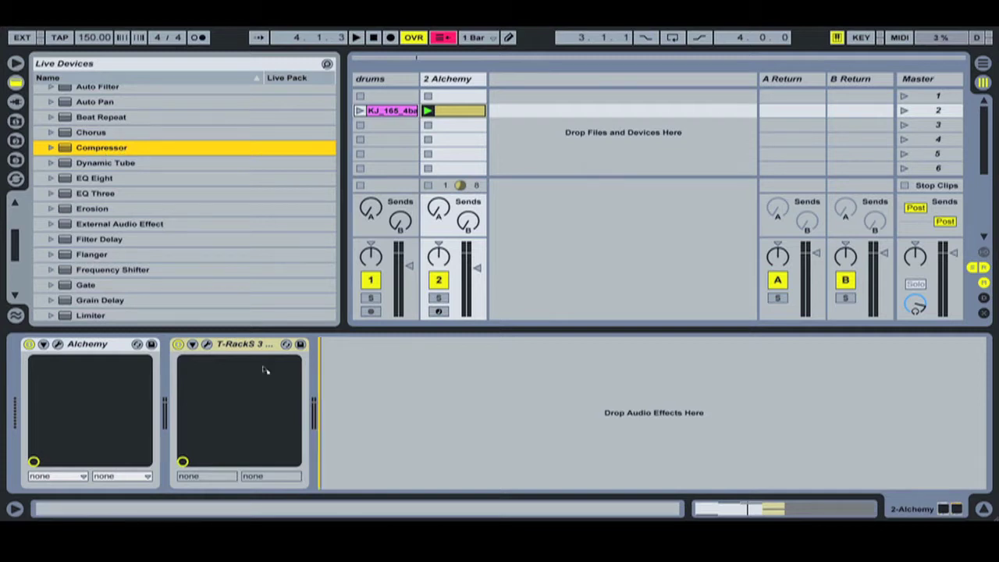
drag(306, 373, 194, 396)
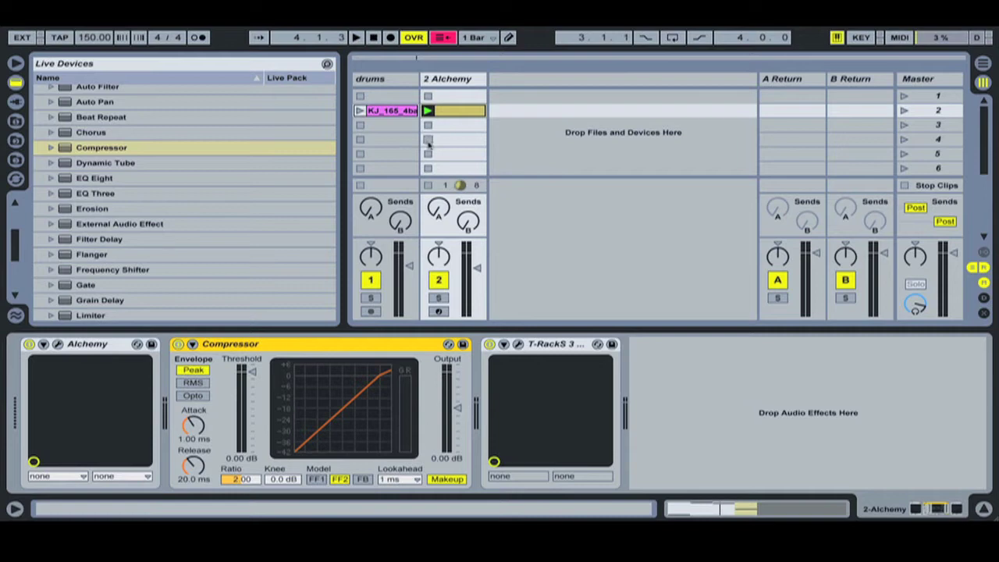
- Audition the Alchemy Compressor with a lowered threshold, then delete it from the chain
key(space)
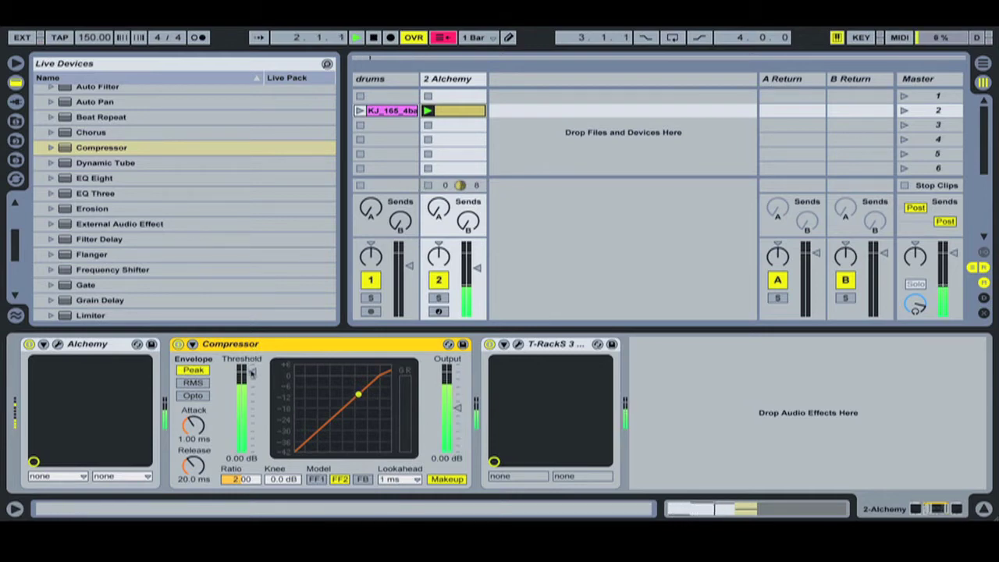
mouse_move(252, 373)
mouse_down()
mouse_move(251, 438)
mouse_move(251, 428)
mouse_up()
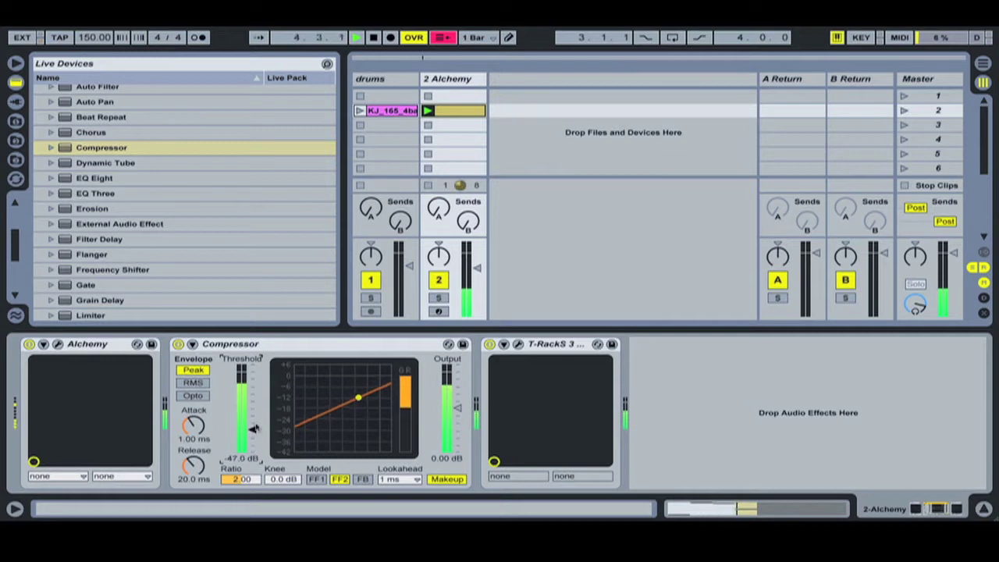
key(space)
click(289, 345)
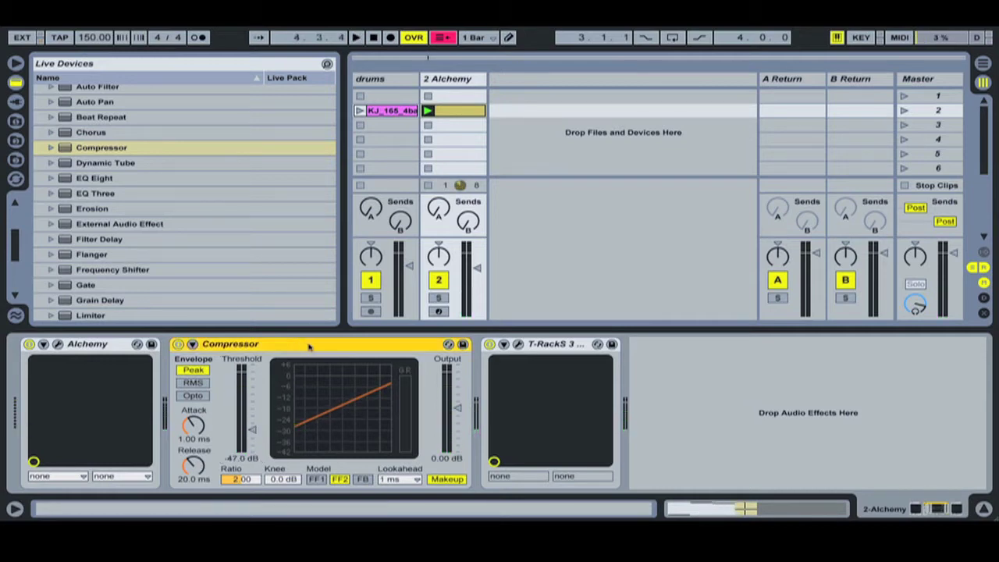
key(Delete)
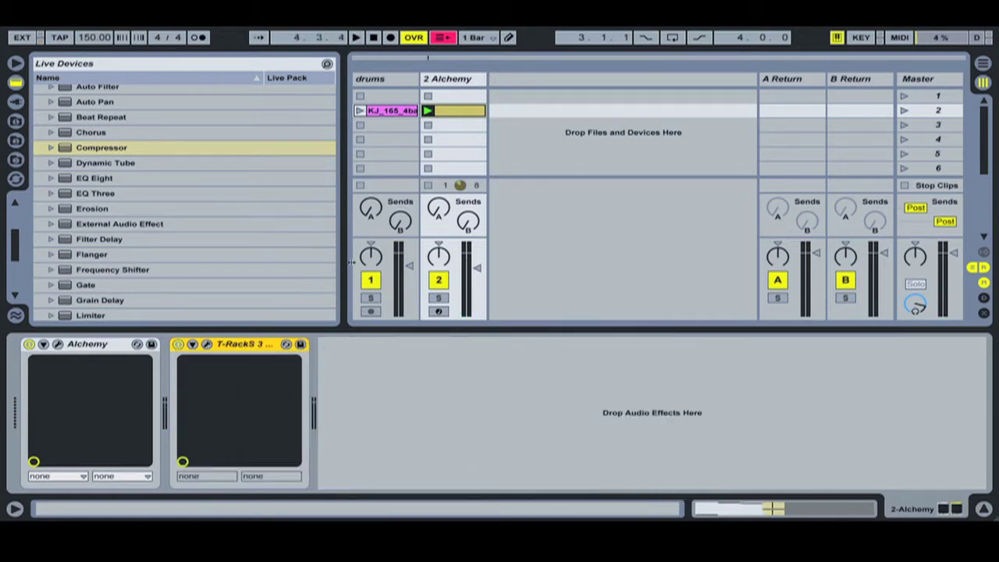
- Add a Compressor to the drums track, play the drums loop, and set the threshold to -43.0 dB
click(390, 80)
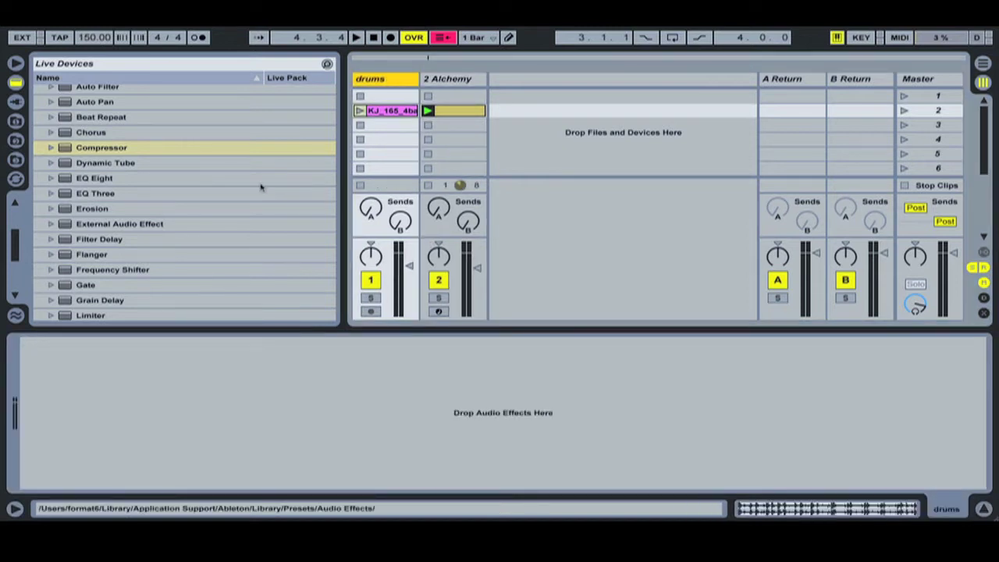
click(114, 153)
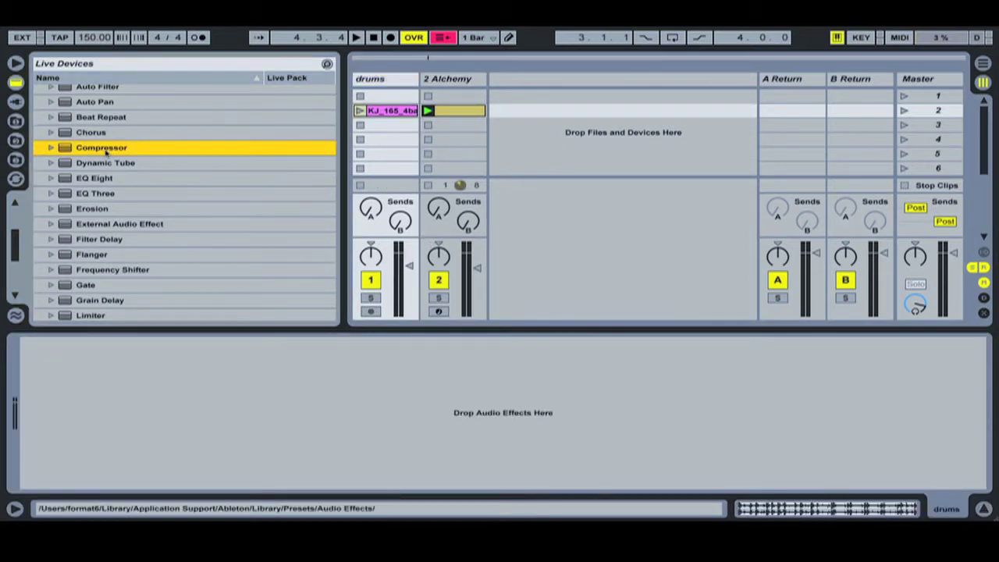
drag(62, 154, 383, 128)
click(389, 78)
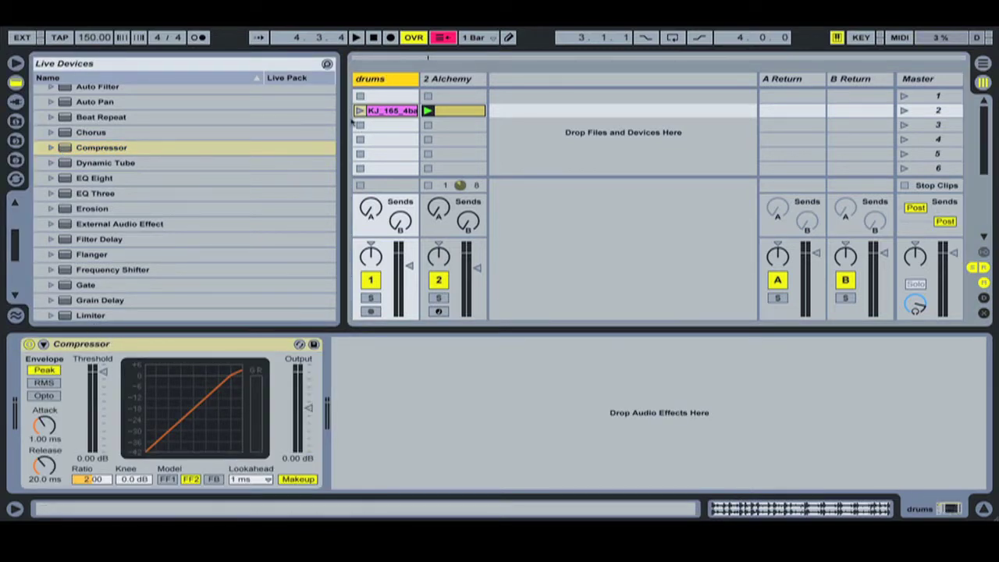
click(428, 126)
click(359, 111)
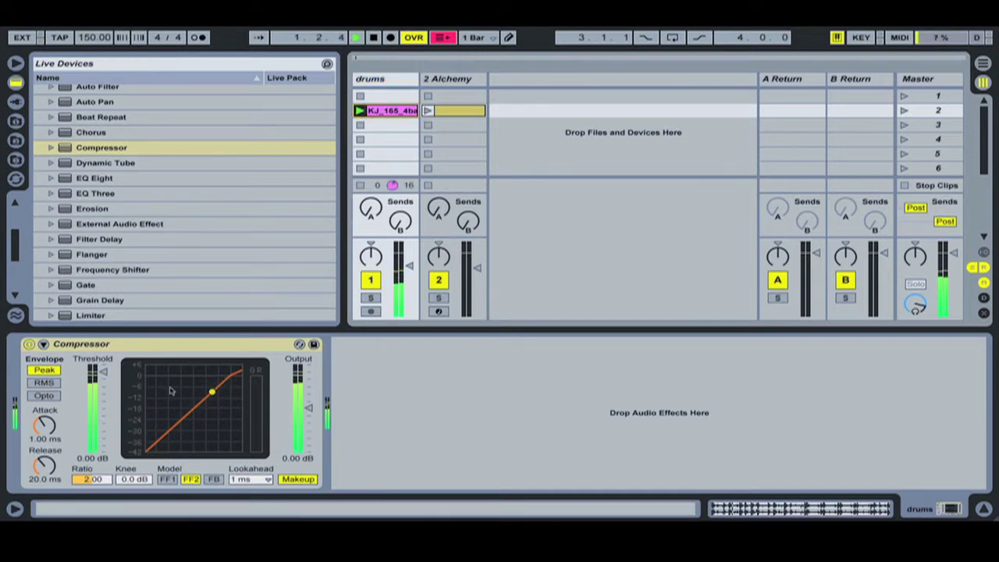
drag(103, 429, 103, 425)
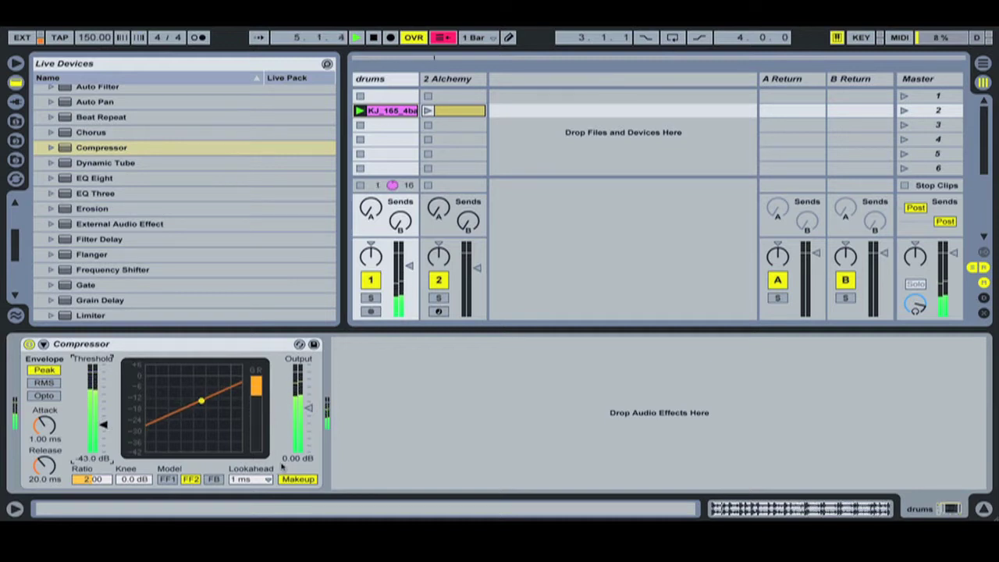
- Turn on the Compressor's automatic makeup gain, comparing it bypassed and active during playback
click(29, 343)
key(space)
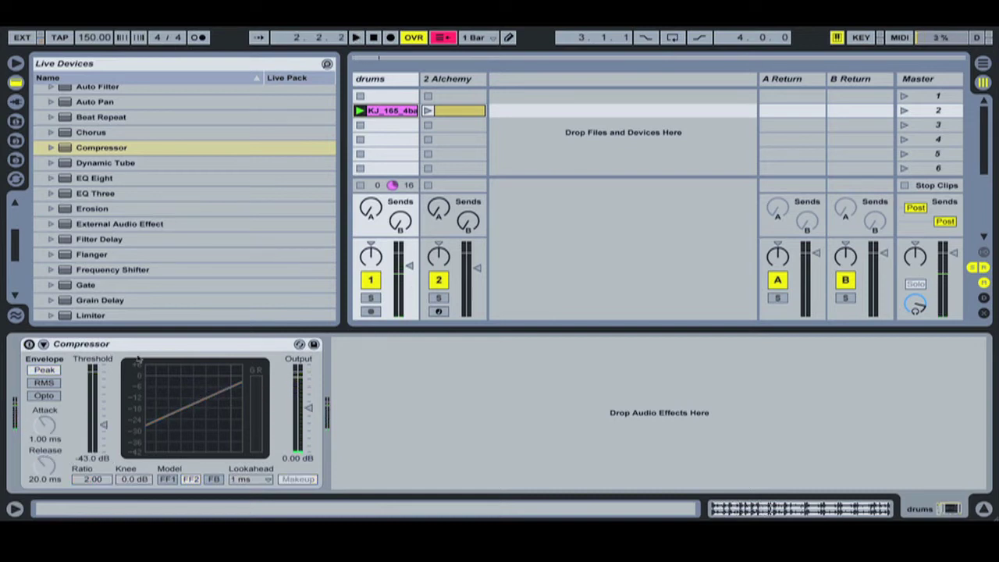
click(110, 344)
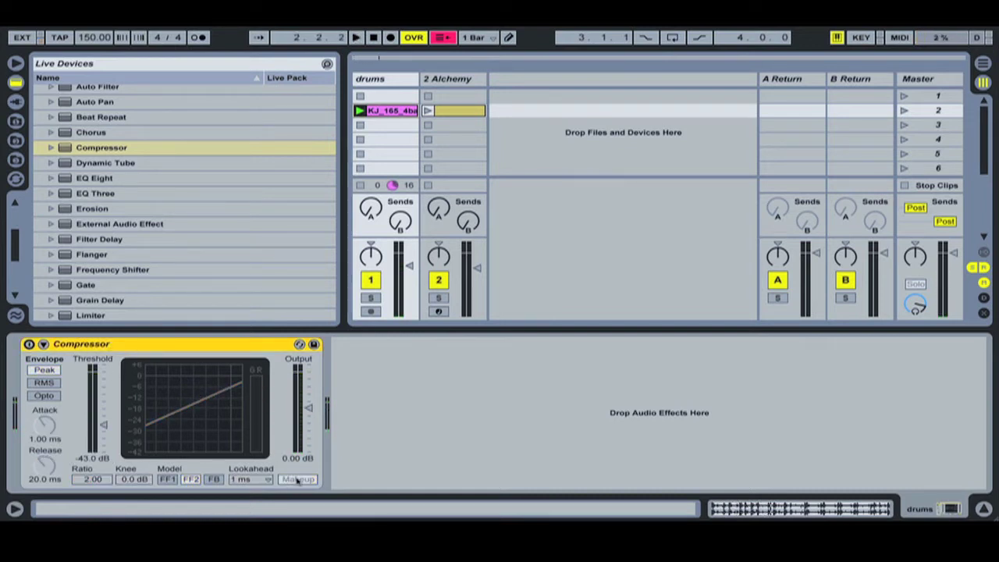
key(space)
key(0)
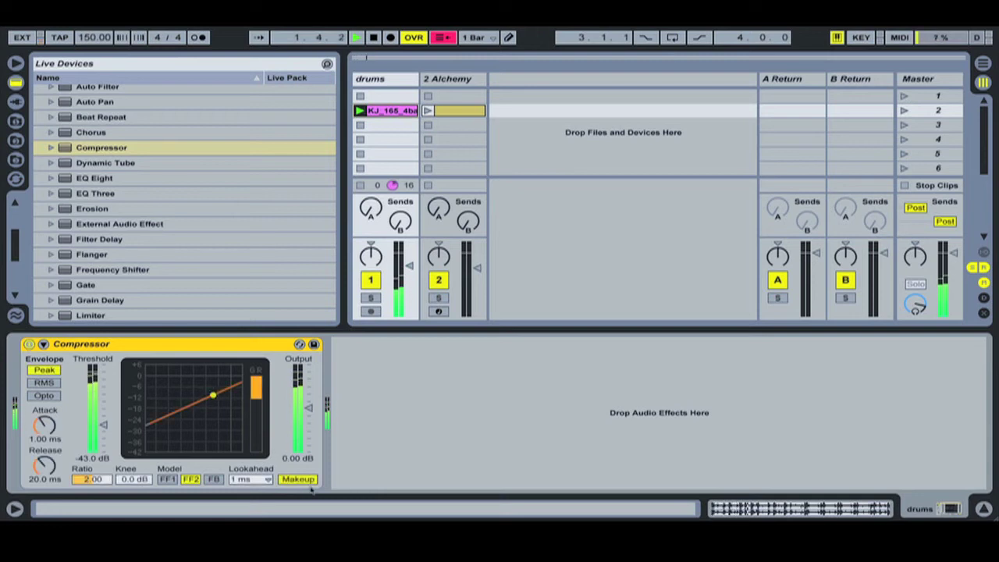
click(307, 480)
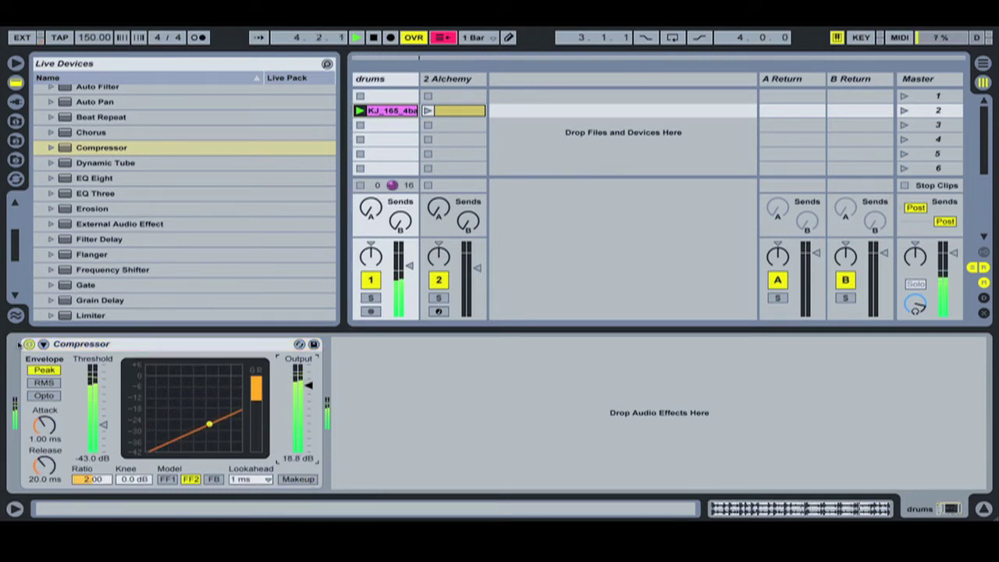
click(28, 344)
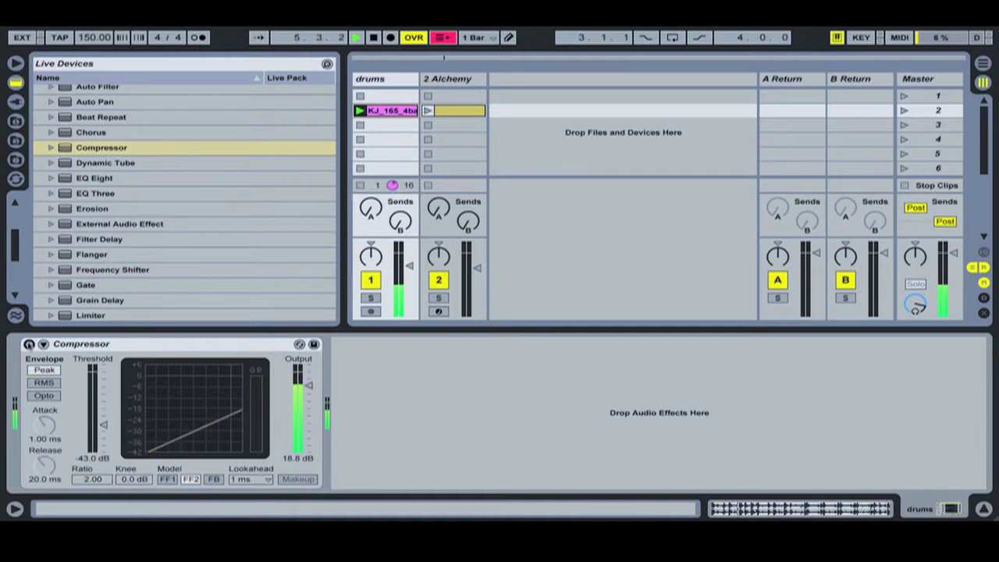
click(28, 345)
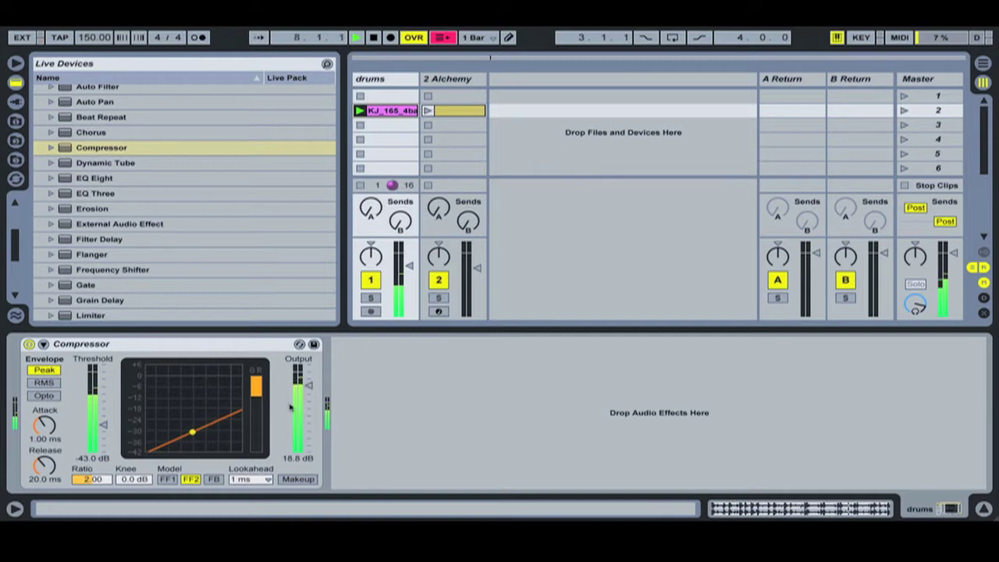
- Set the compression ratio to 2.46 and output gain to about 23.4 dB, then stop playback
mouse_move(83, 481)
mouse_down()
mouse_move(111, 467)
mouse_move(99, 482)
mouse_up()
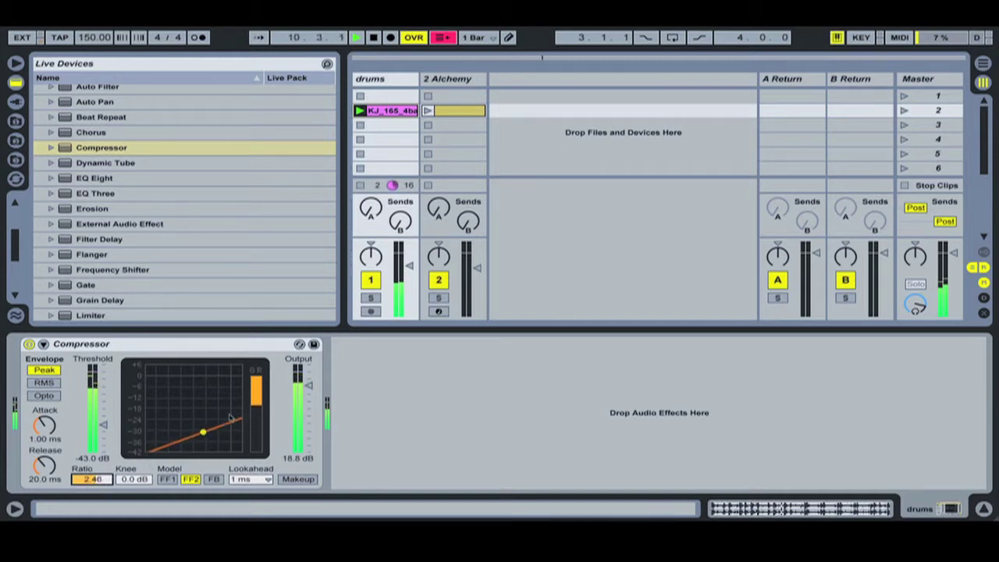
drag(297, 388, 298, 381)
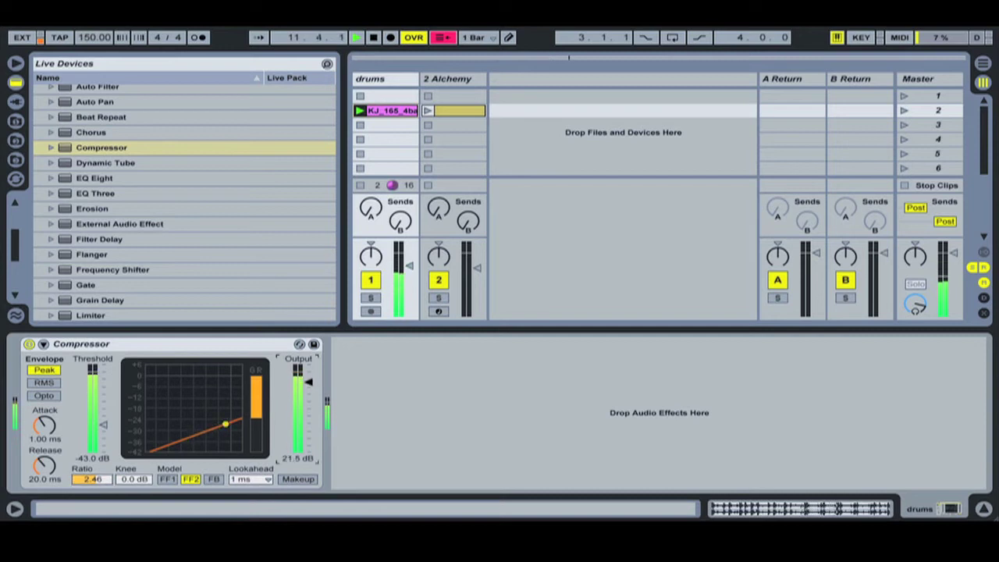
click(29, 344)
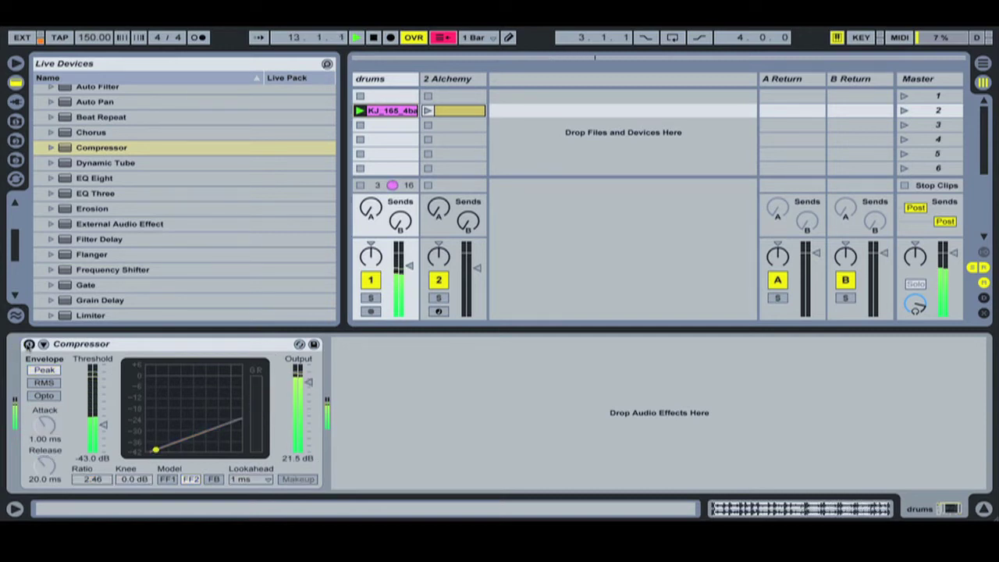
click(29, 344)
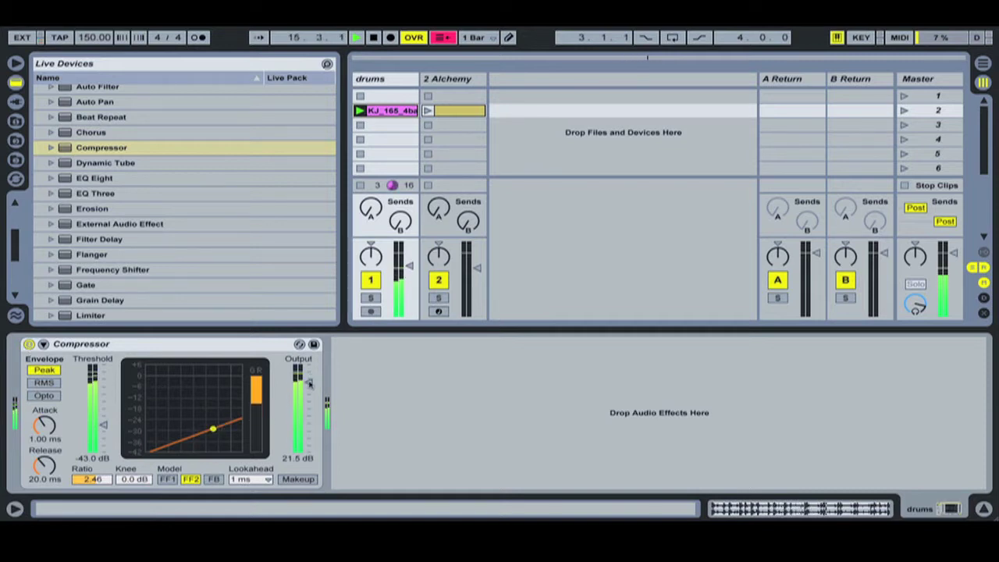
drag(308, 382, 310, 377)
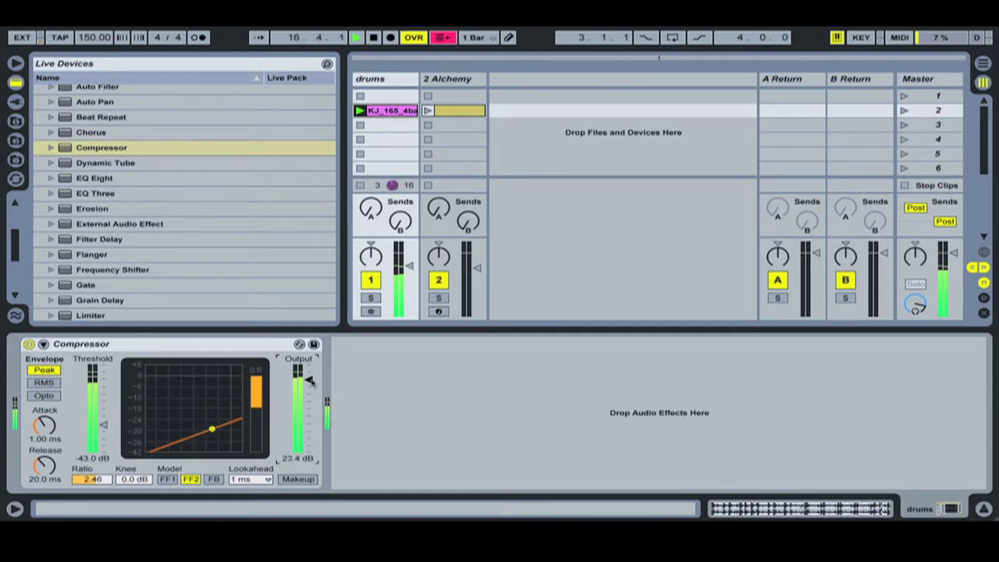
key(space)
click(153, 348)
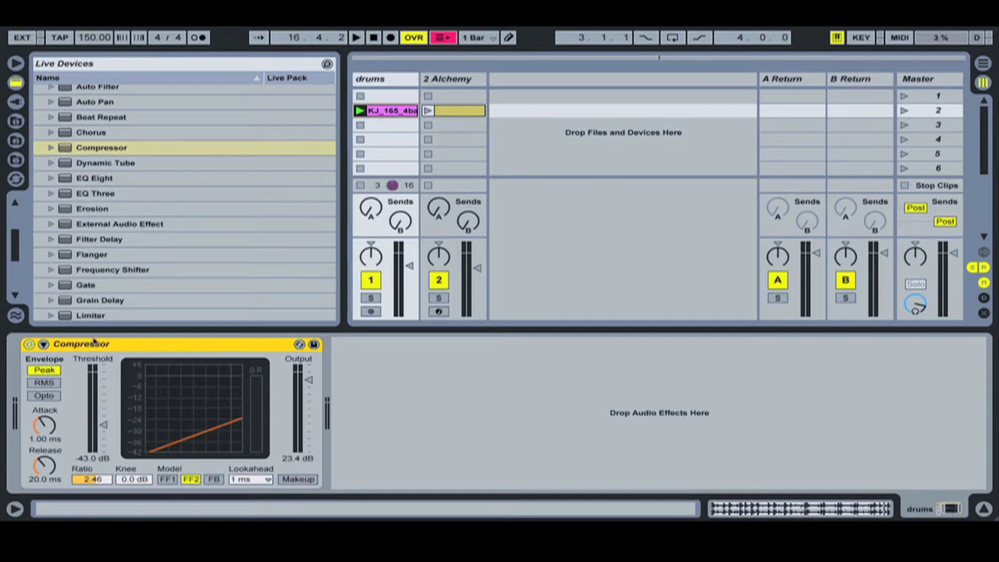
key(space)
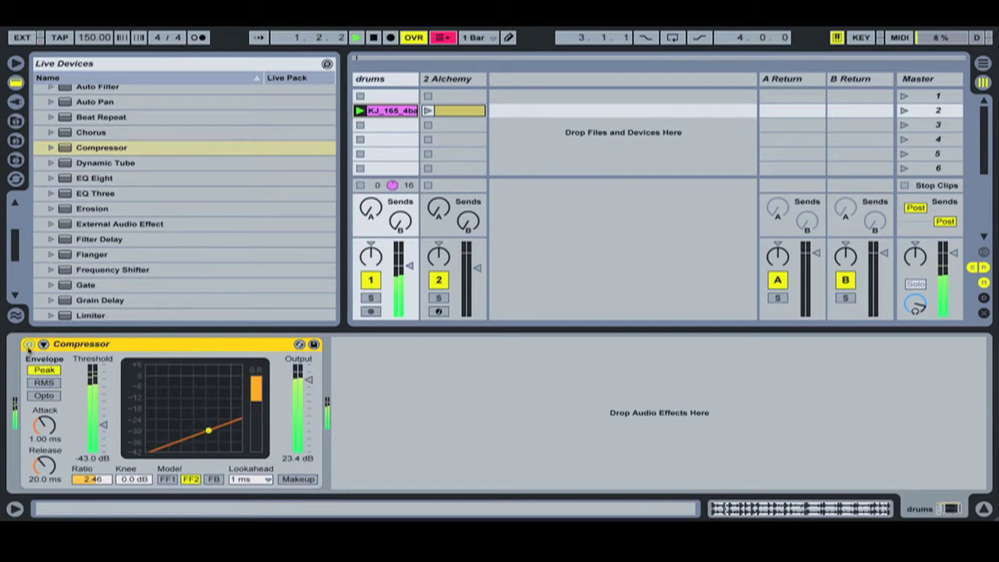
click(29, 344)
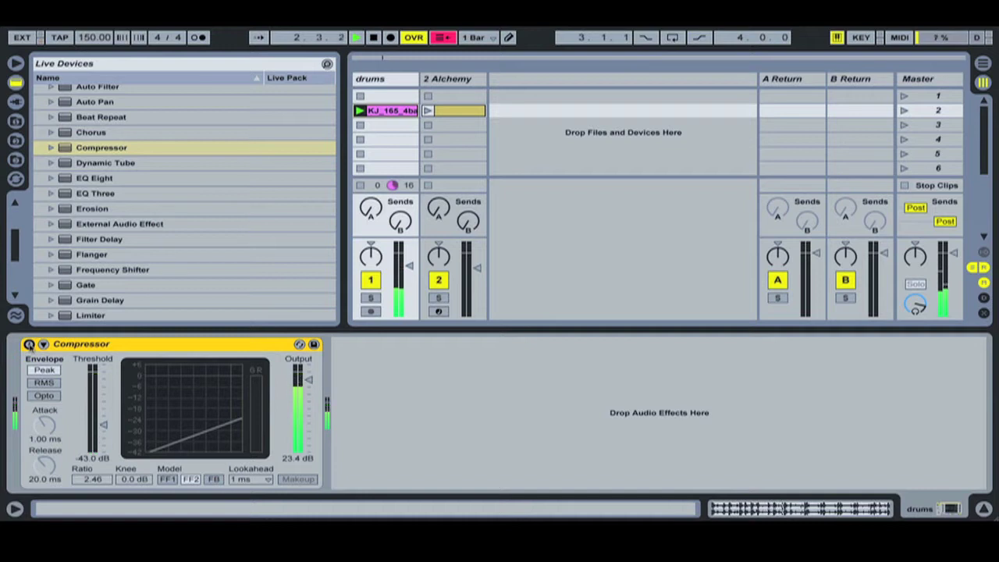
click(28, 345)
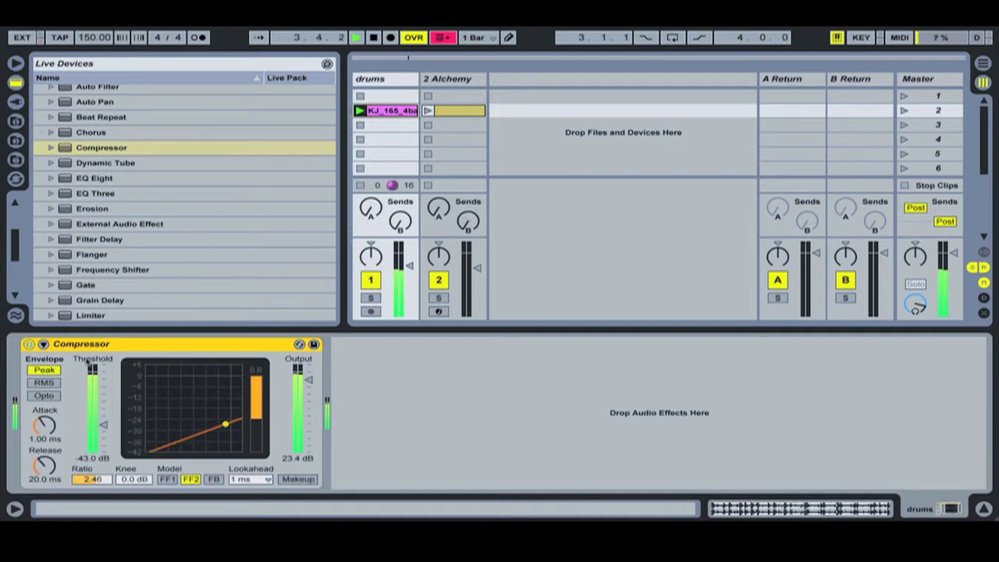
key(space)
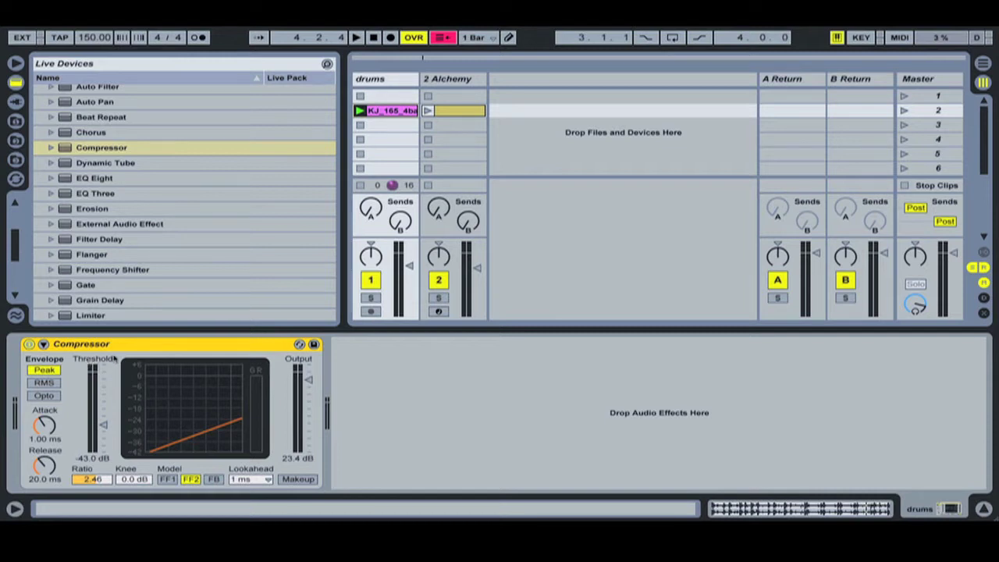
- Group the drums Compressor into an Audio Effect Rack with Cmd+G and create a second chain
key(super+g)
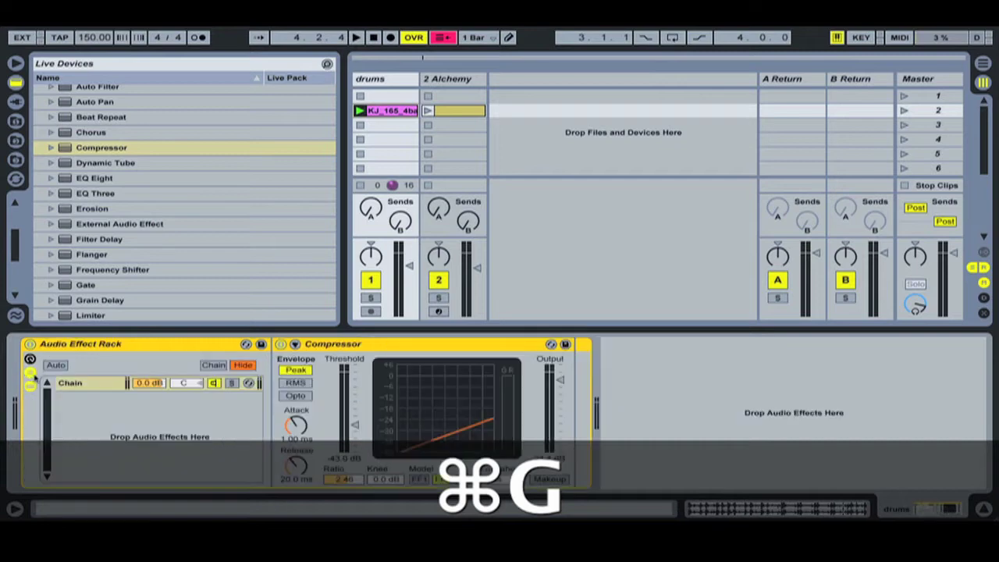
right_click(78, 397)
click(100, 237)
right_click(83, 404)
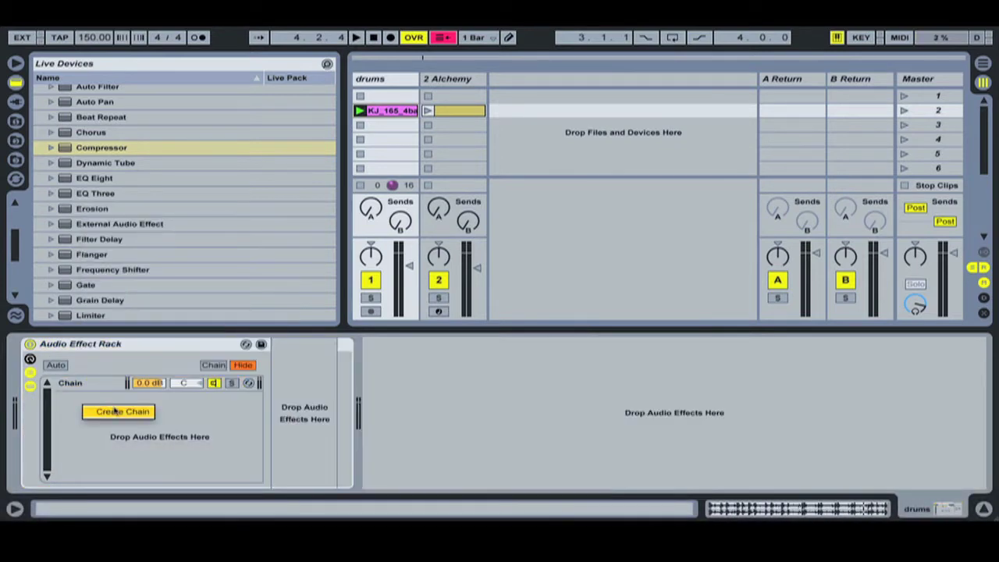
click(115, 411)
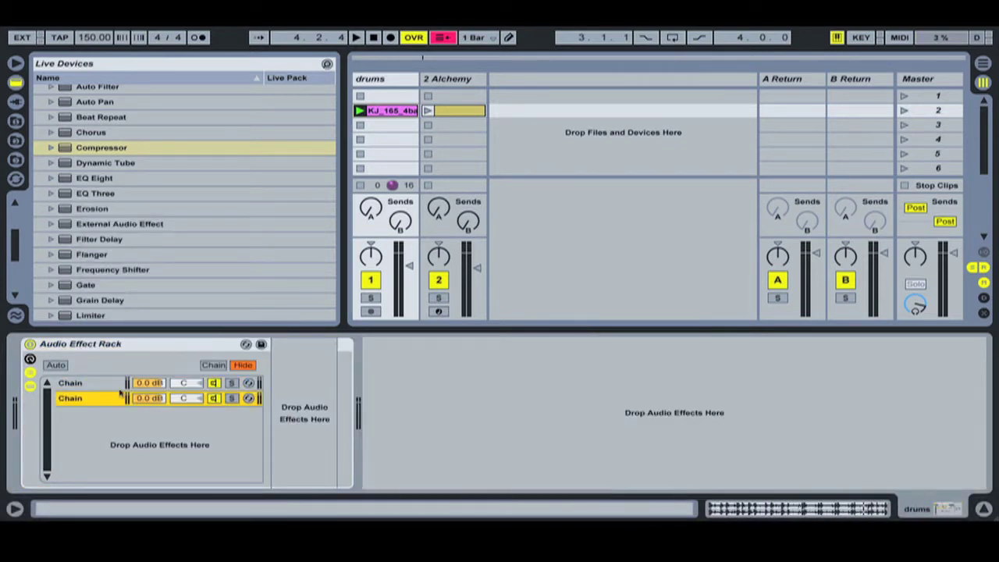
- Check both chains: the first holds the Compressor, the second is empty
click(113, 385)
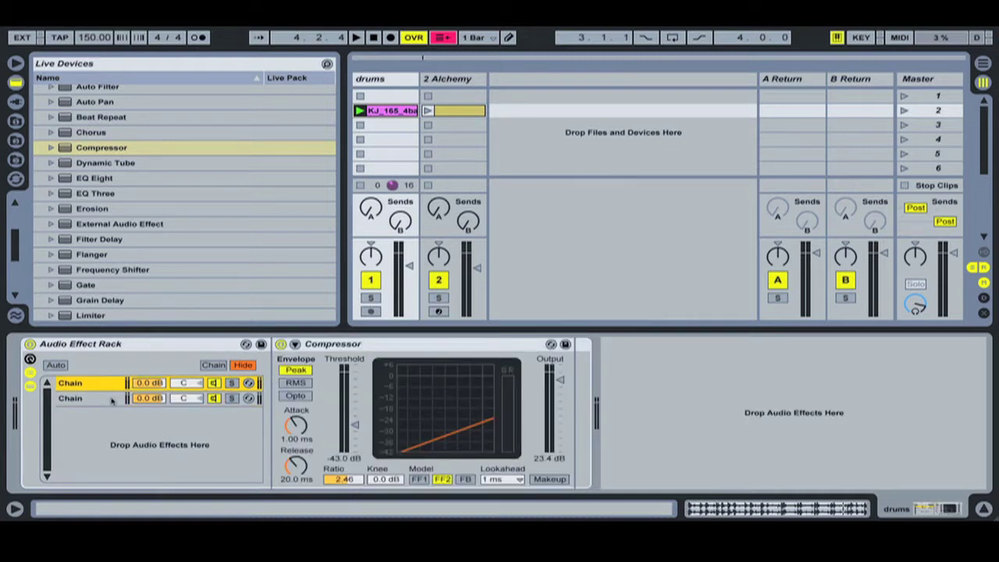
click(111, 400)
click(110, 391)
- Test the chain and drums track on/off switches, leaving the track and both chains on
click(215, 383)
click(214, 398)
click(214, 383)
click(214, 398)
click(371, 281)
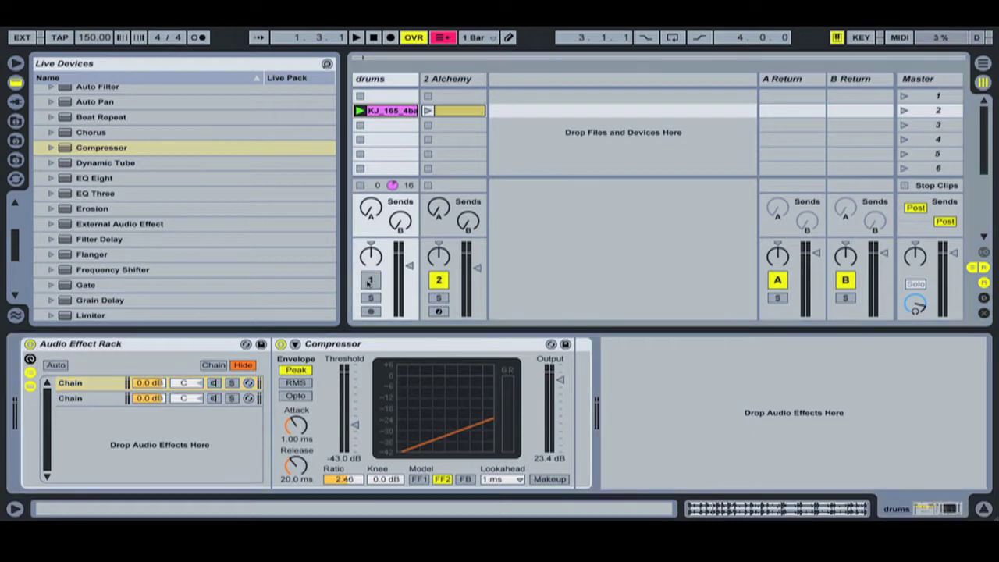
click(372, 282)
click(371, 282)
click(372, 281)
click(213, 398)
- Map computer key z to both chains' on/off switches in Key Map mode
click(862, 37)
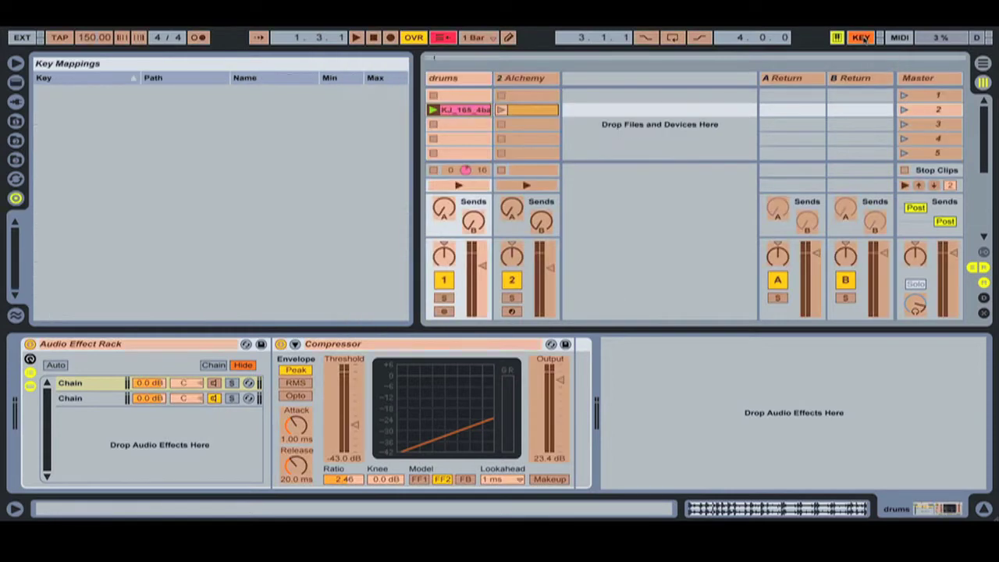
click(214, 403)
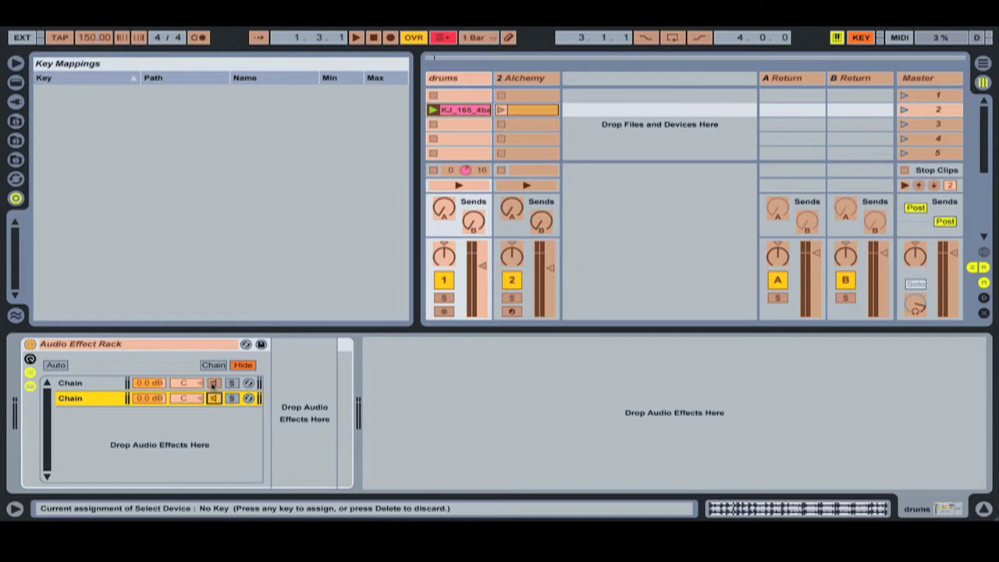
click(214, 384)
key(z)
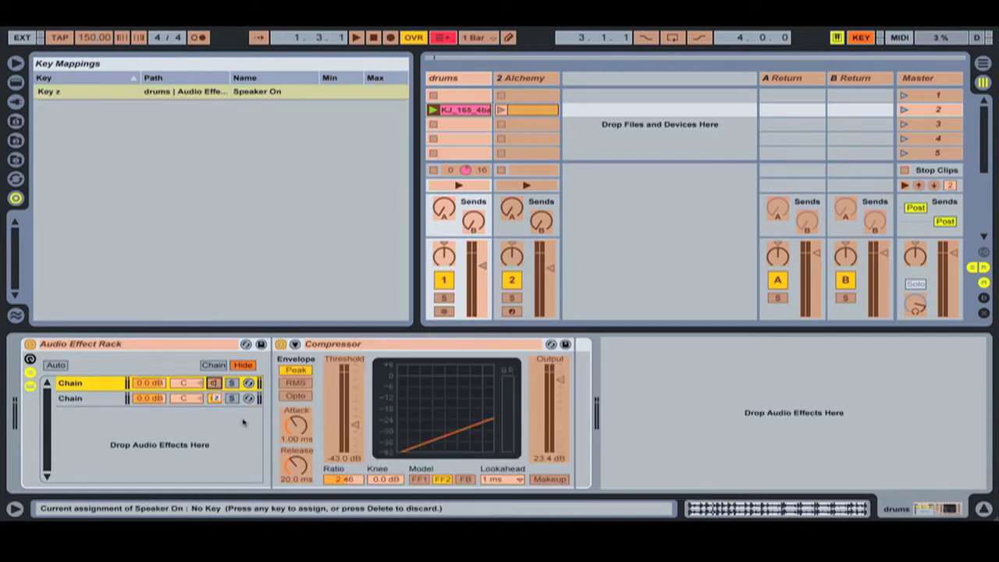
key(z)
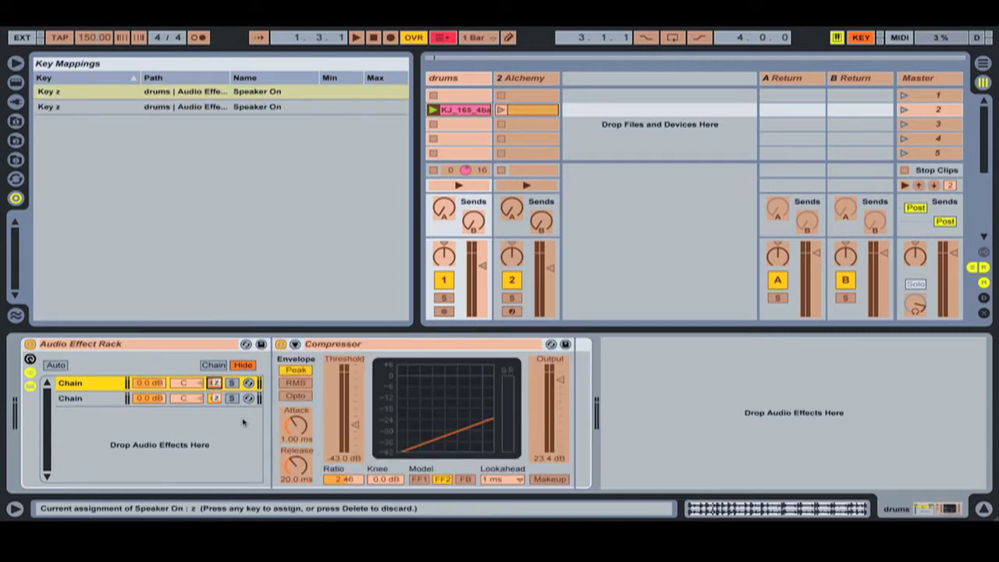
click(861, 37)
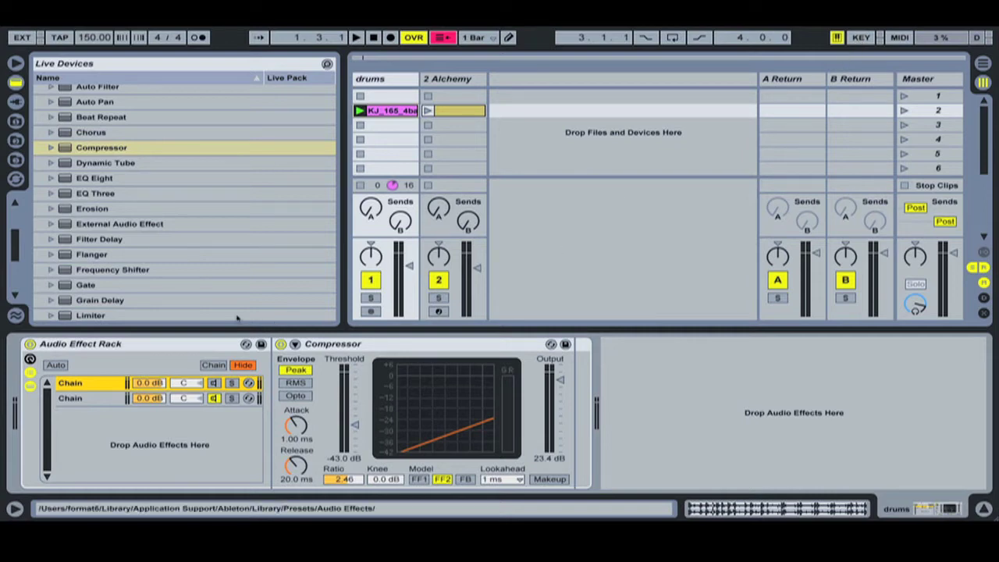
- Turn off the Computer MIDI Keyboard so z works, and play the drums through the rack
key(z)
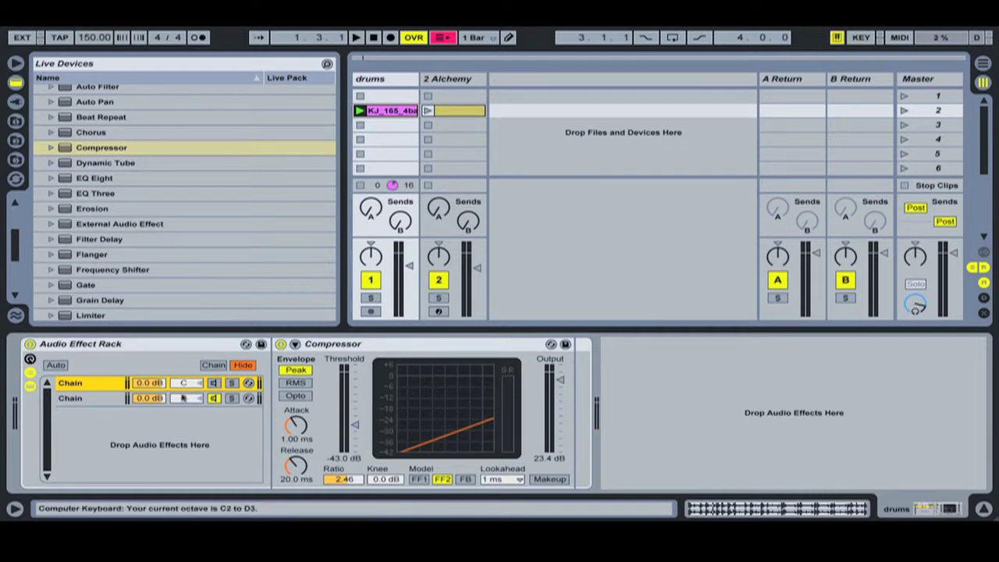
click(837, 37)
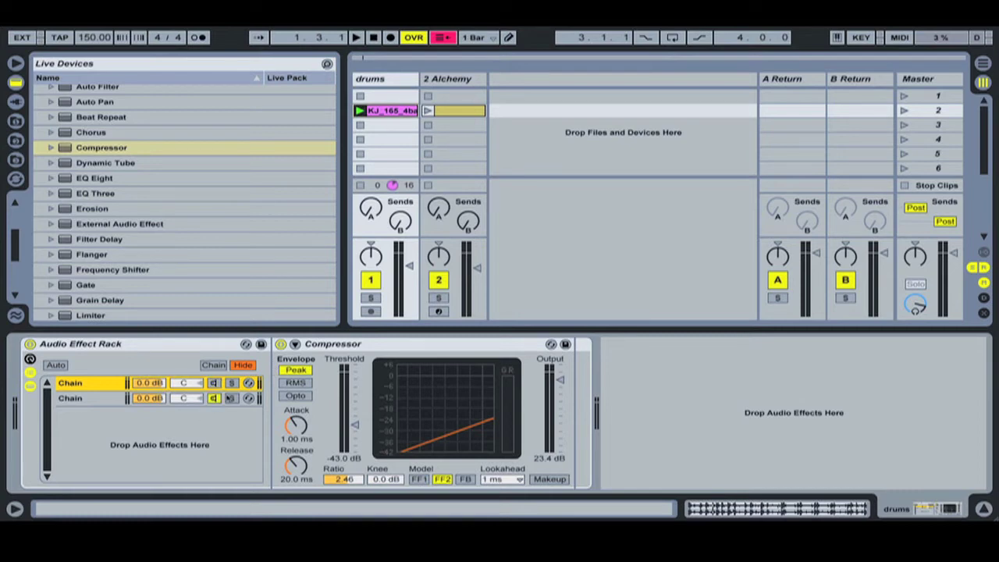
click(232, 399)
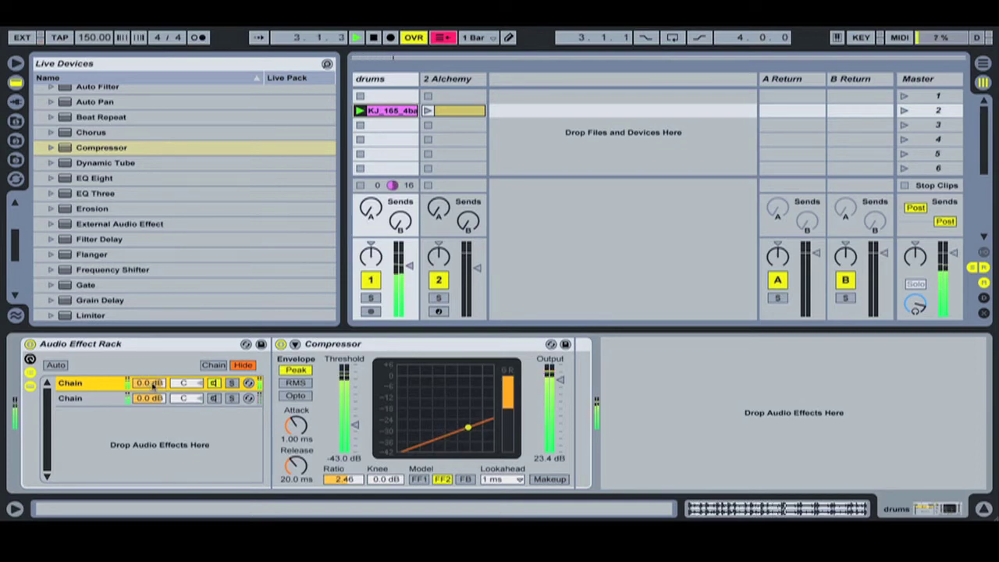
- Drag the first chain's volume down to -4.6 dB and stop playback
drag(148, 383, 155, 394)
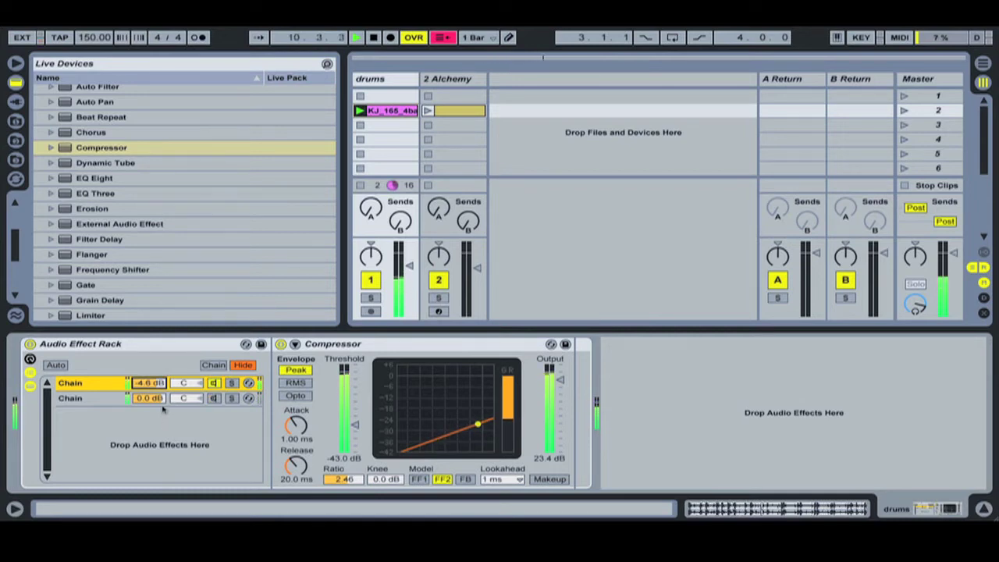
key(space)
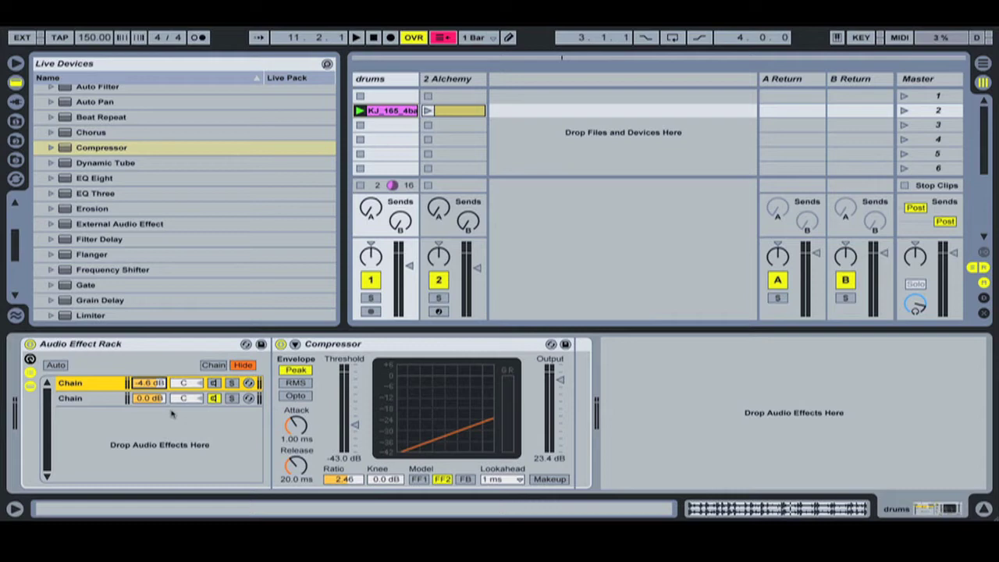
- Select the whole Audio Effect Rack on the drums track and delete it
click(84, 399)
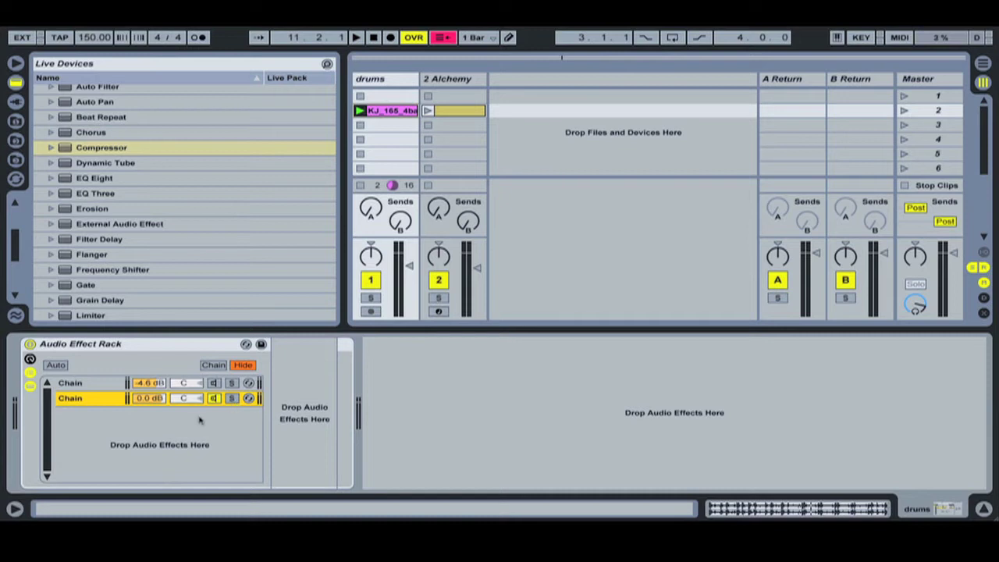
click(119, 344)
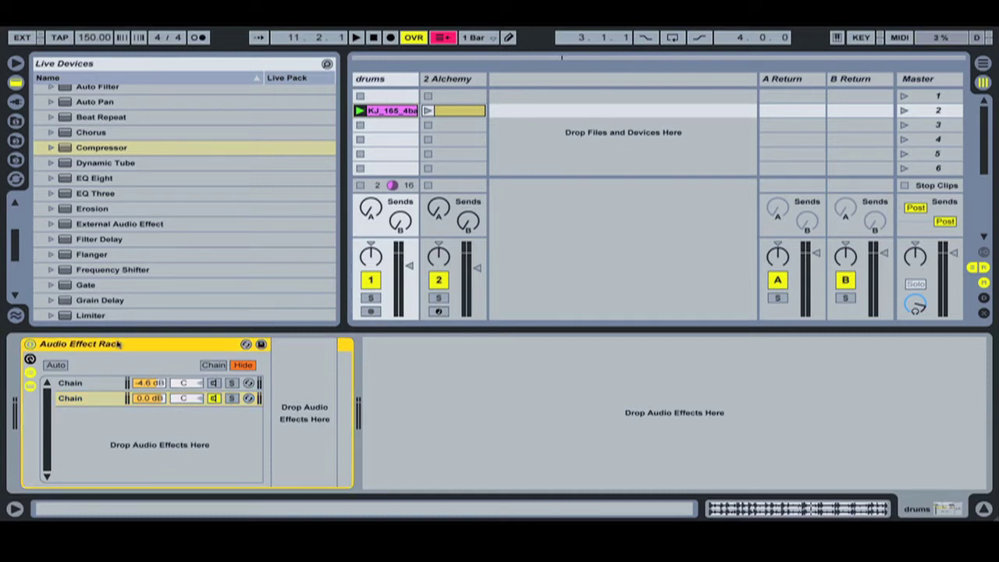
key(Delete)
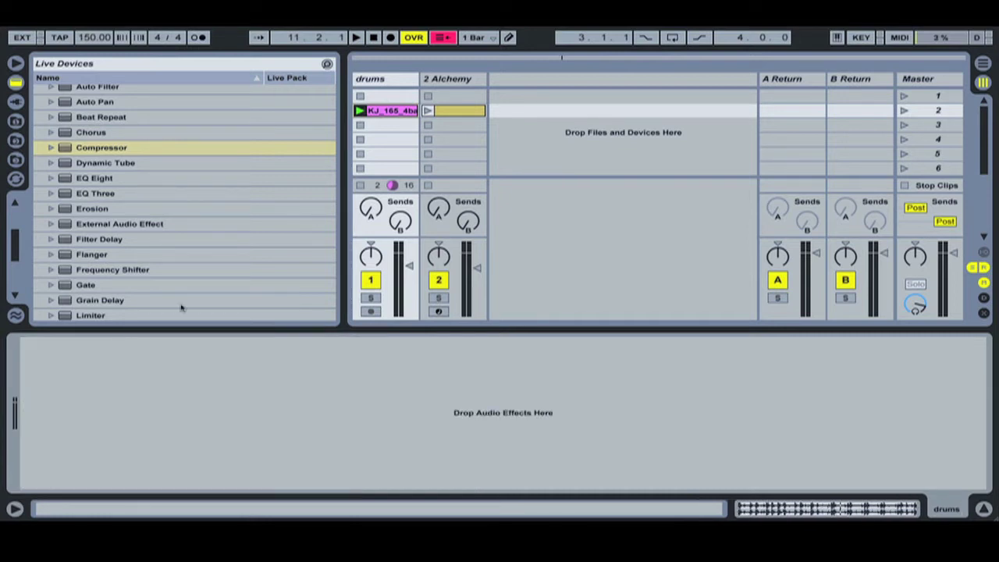
- Drag AmpliTube 3 from Plug-In Devices onto 2 Alchemy, just before T-RackS 3
click(481, 127)
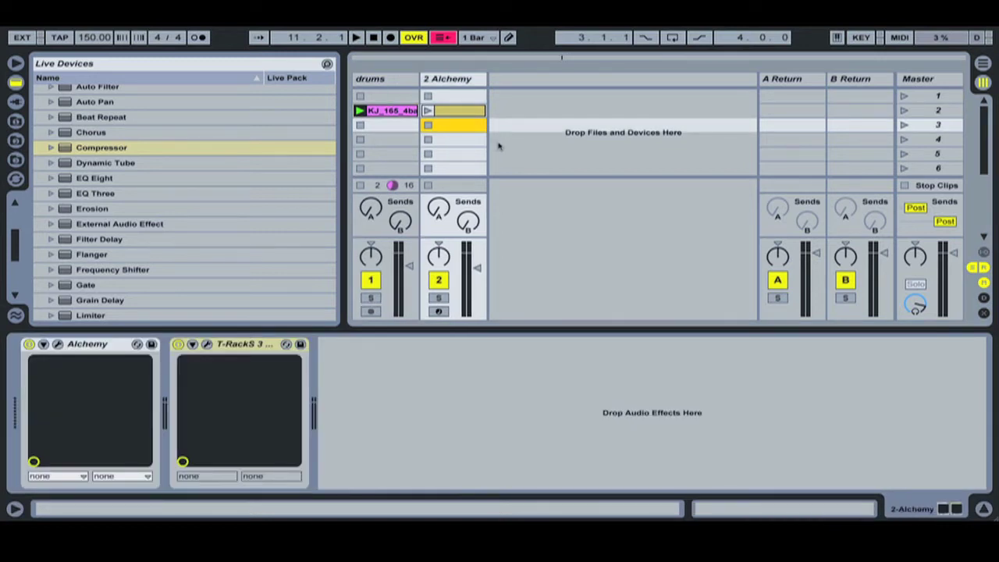
key(Tab)
key(Tab)
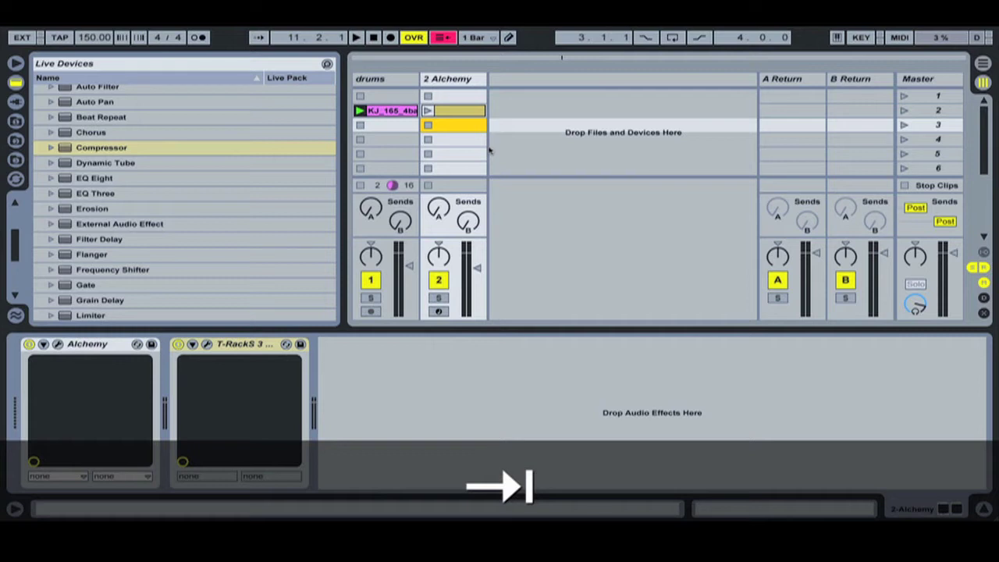
click(444, 83)
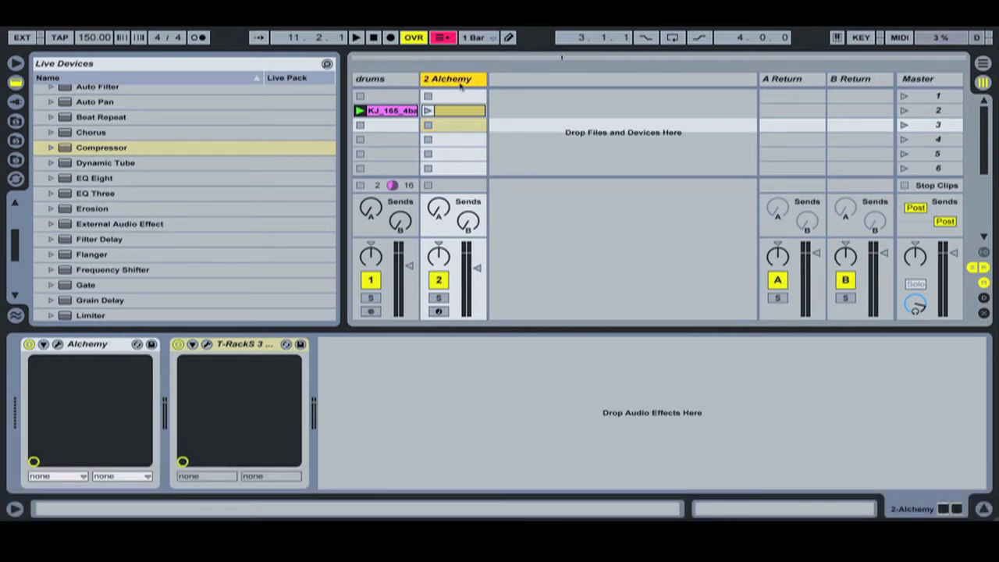
click(16, 101)
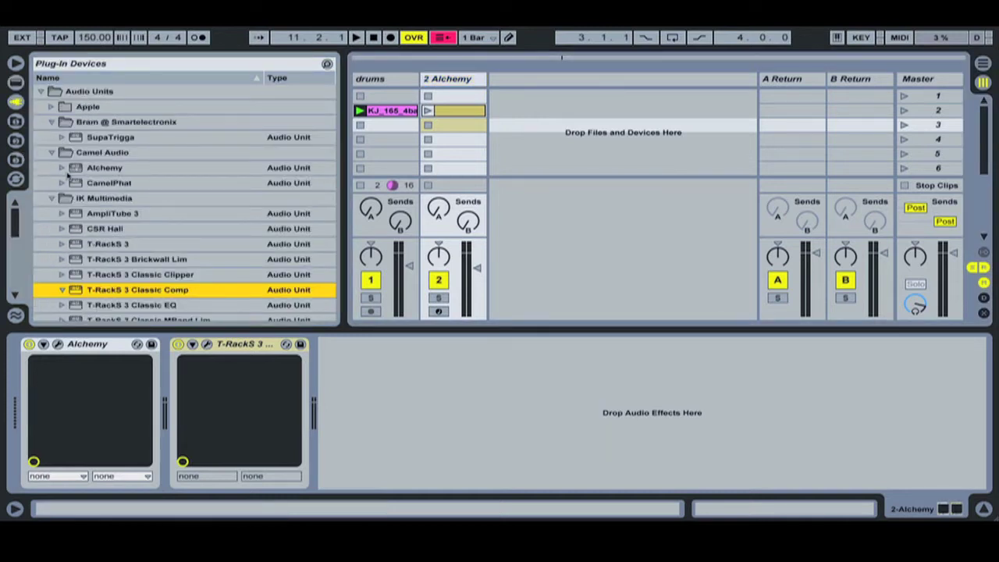
click(123, 214)
drag(89, 219, 178, 401)
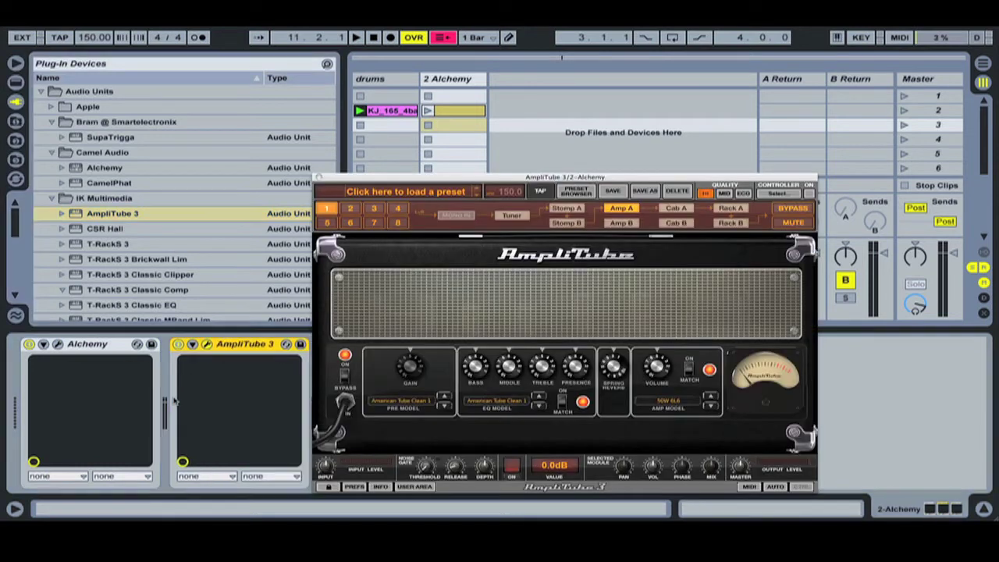
- Load a Clean complete-rig preset in AmpliTube from its preset list
click(451, 190)
mouse_move(437, 204)
mouse_move(518, 221)
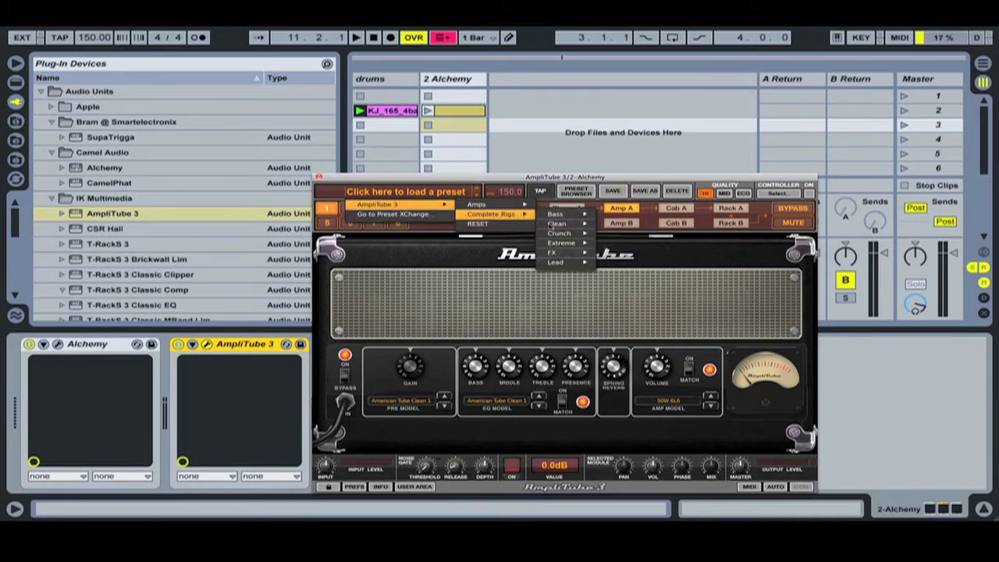
mouse_move(558, 224)
click(642, 270)
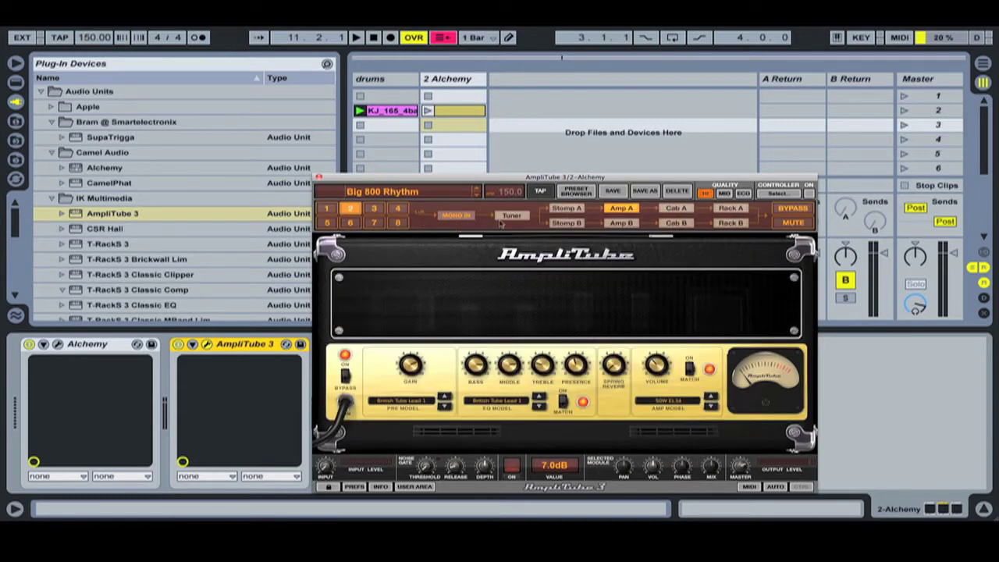
- Start playback, stopping the drums loop and launching the Alchemy clip instead
key(space)
drag(473, 181, 503, 236)
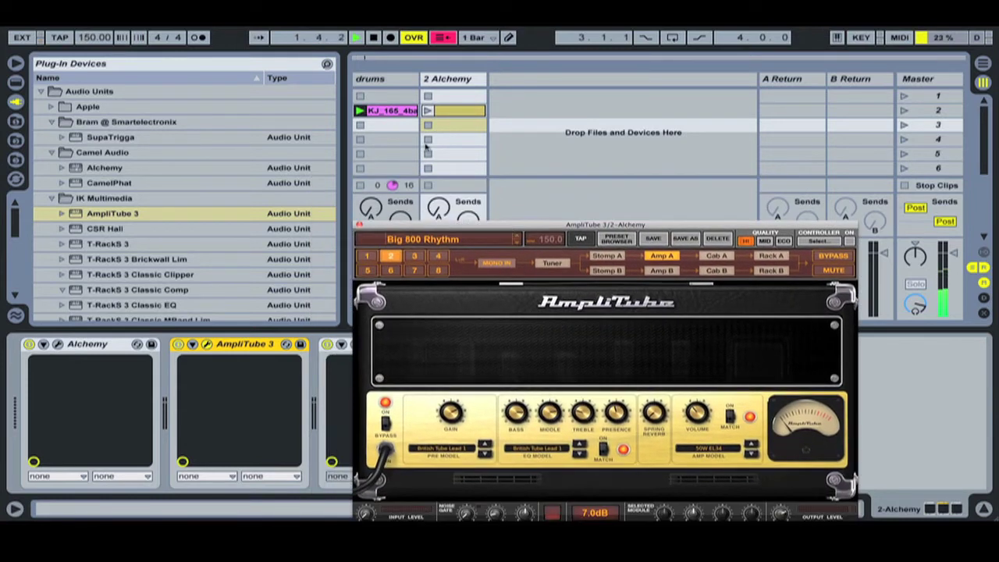
click(361, 124)
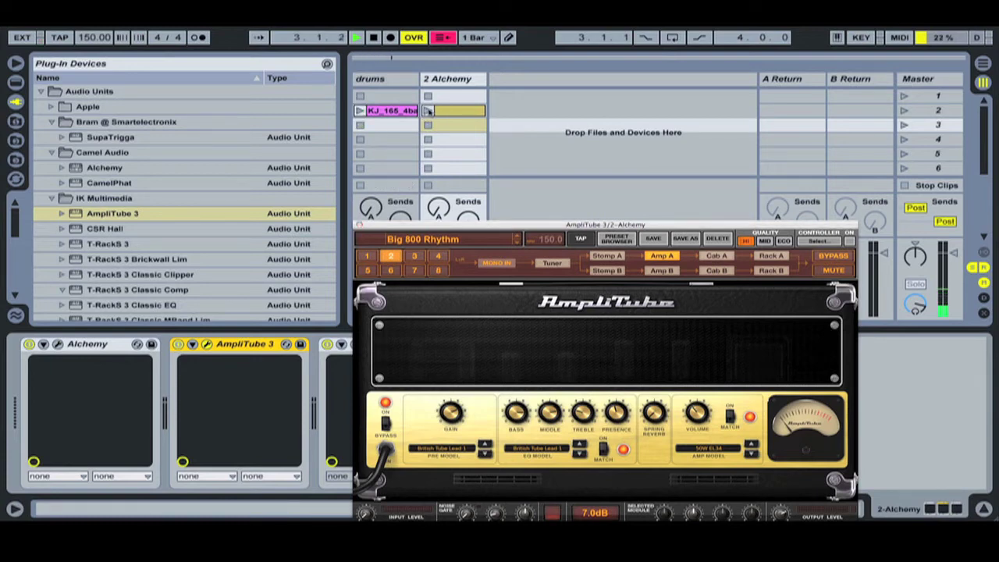
click(427, 111)
drag(481, 228, 461, 171)
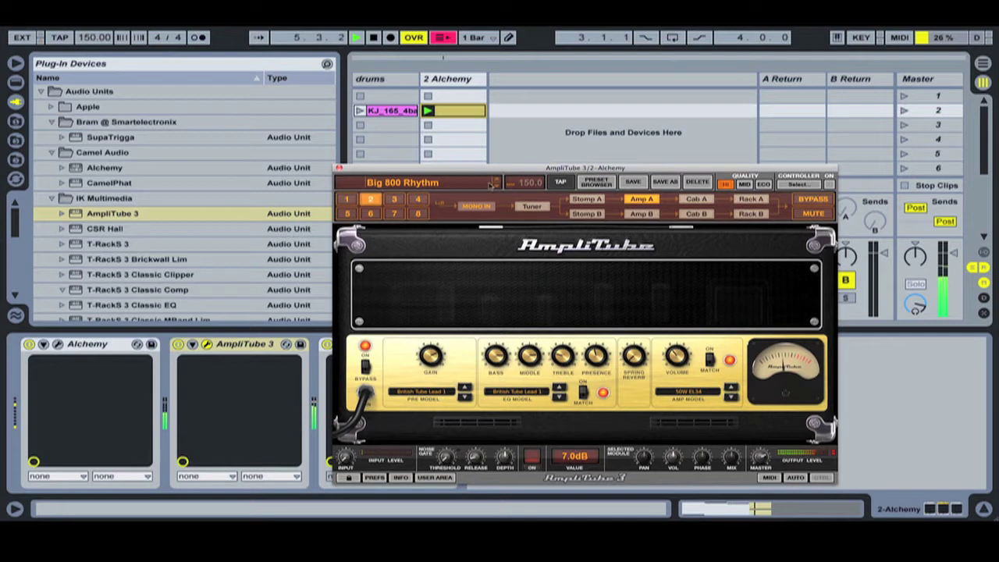
- Step through Blues and more, Blues JTM and BssMn Driven to Cab or no Cab, then close AmpliTube
click(495, 188)
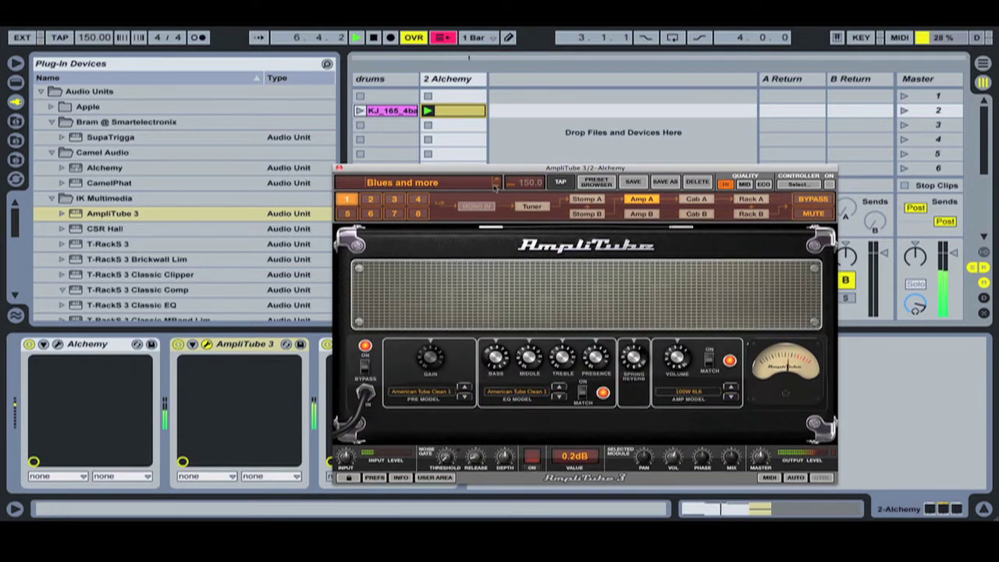
click(495, 187)
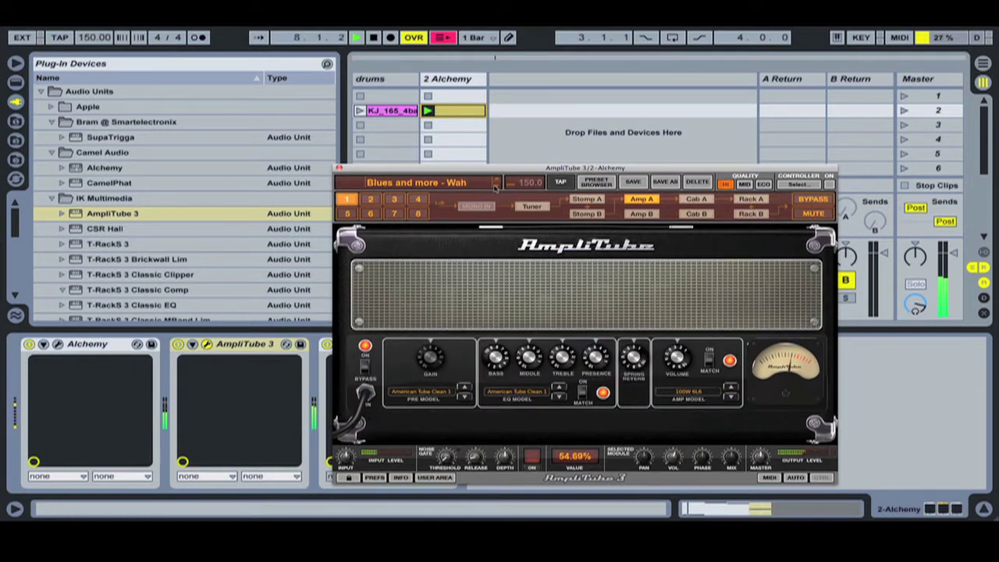
click(494, 187)
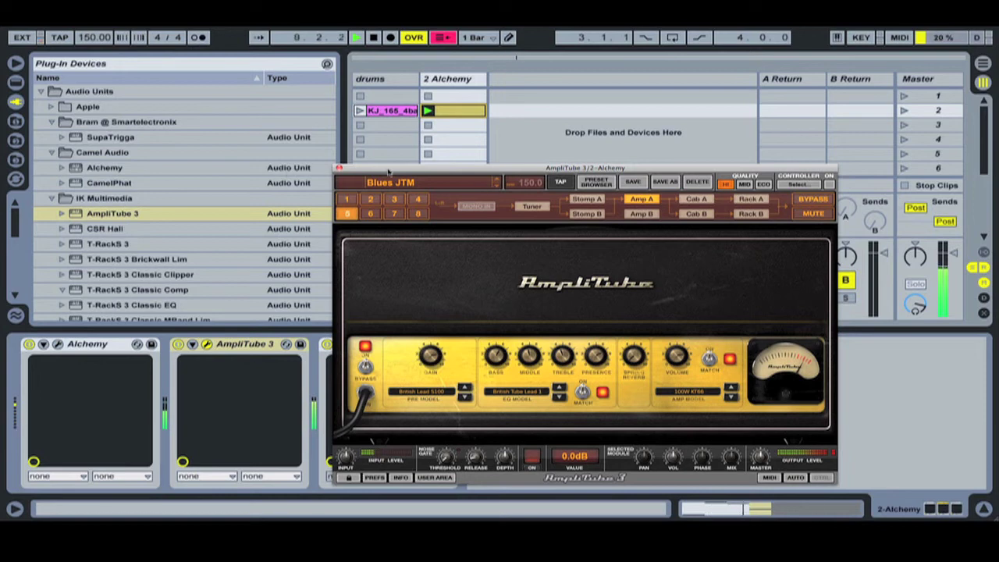
click(497, 186)
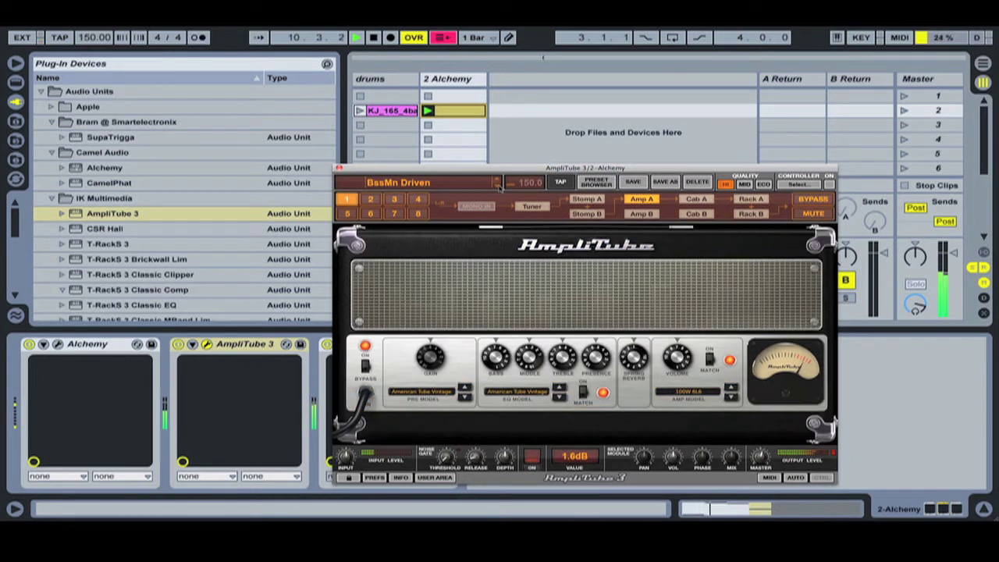
click(496, 186)
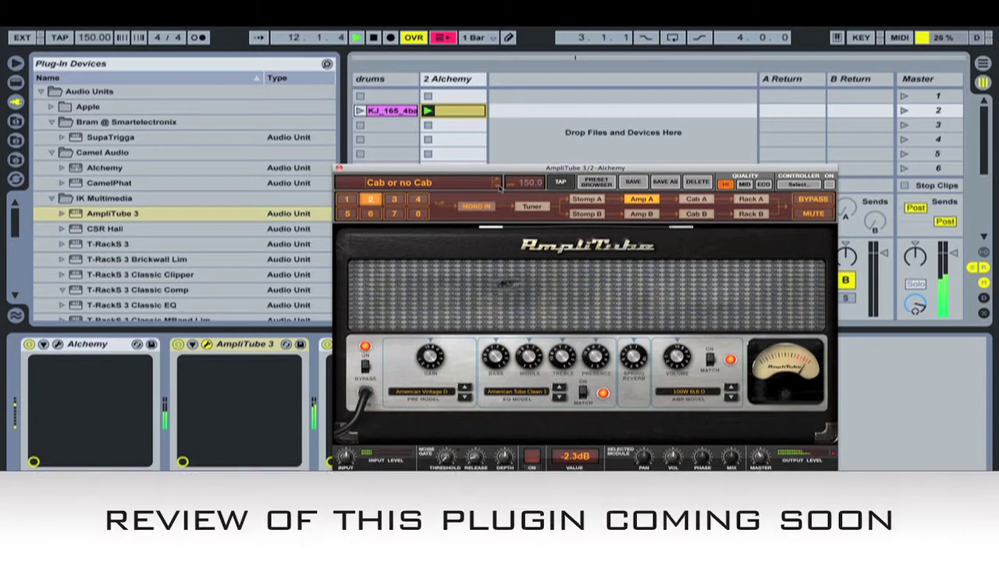
click(339, 169)
- Record the Alchemy clip into the Arrangement from bar 1, stopping at bar 7
key(space)
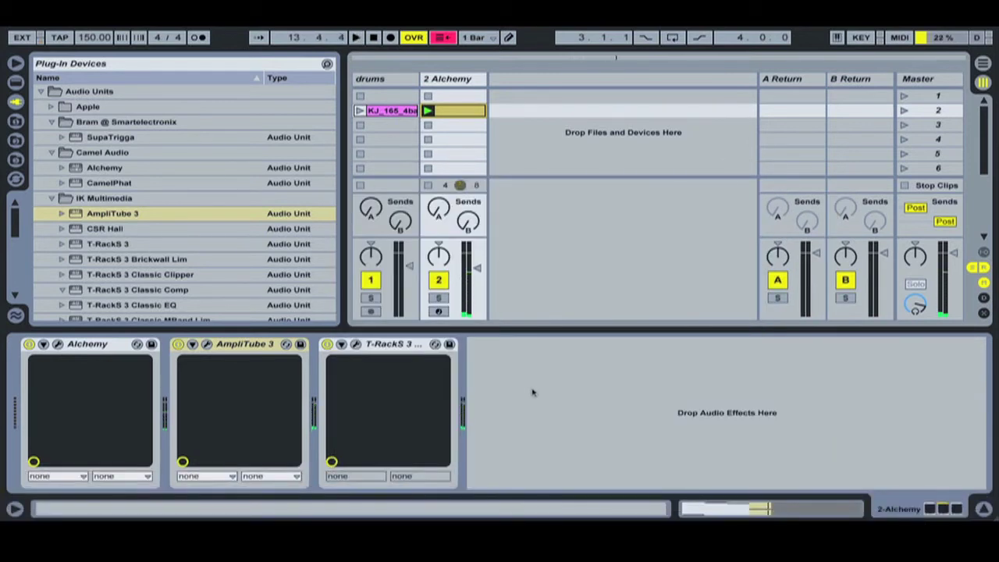
key(Tab)
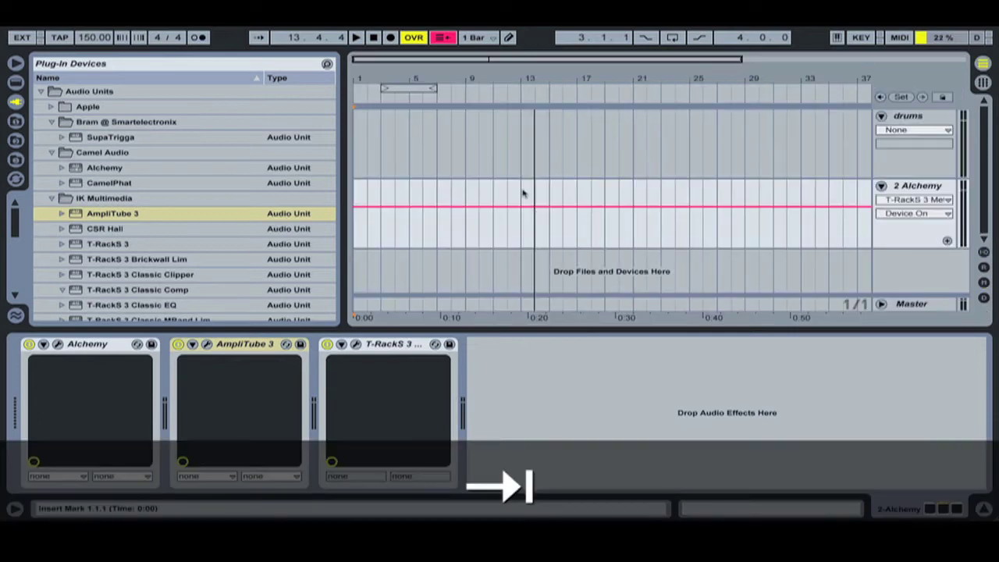
key(Tab)
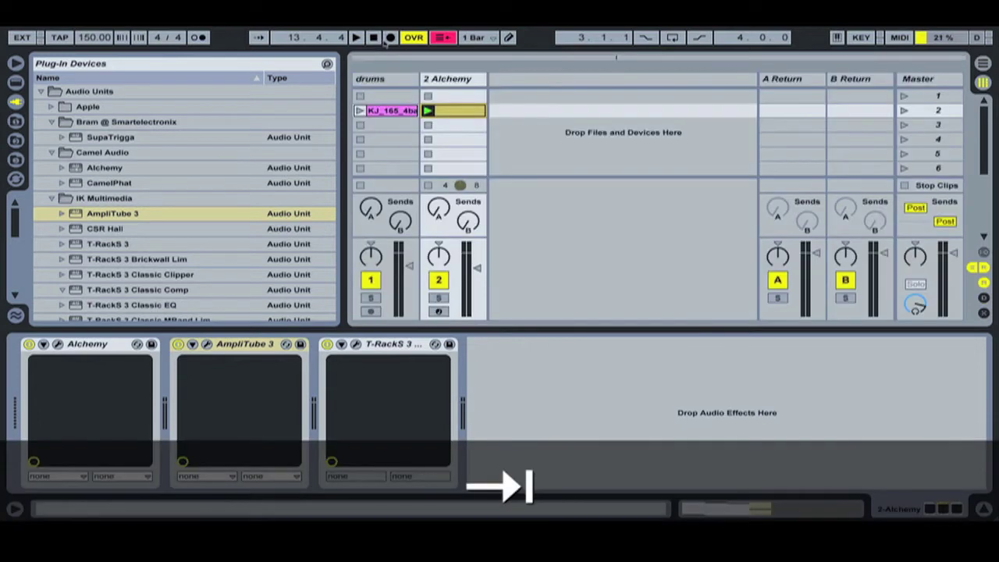
click(428, 110)
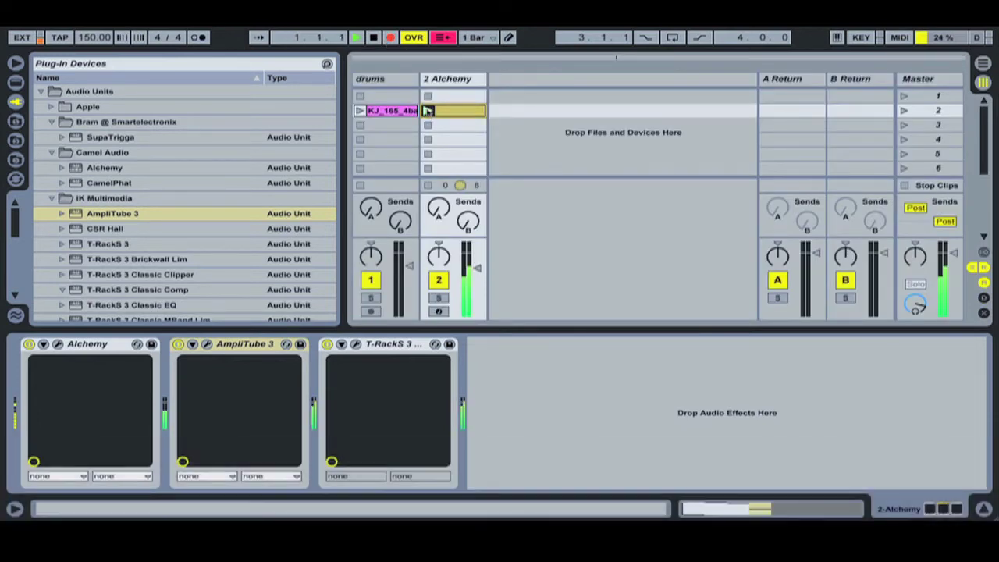
key(Tab)
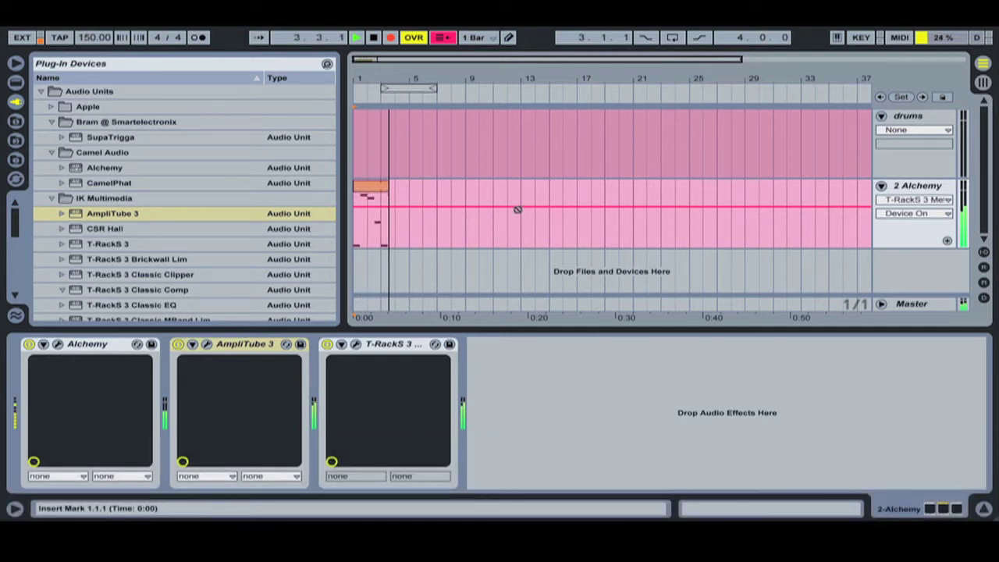
key(space)
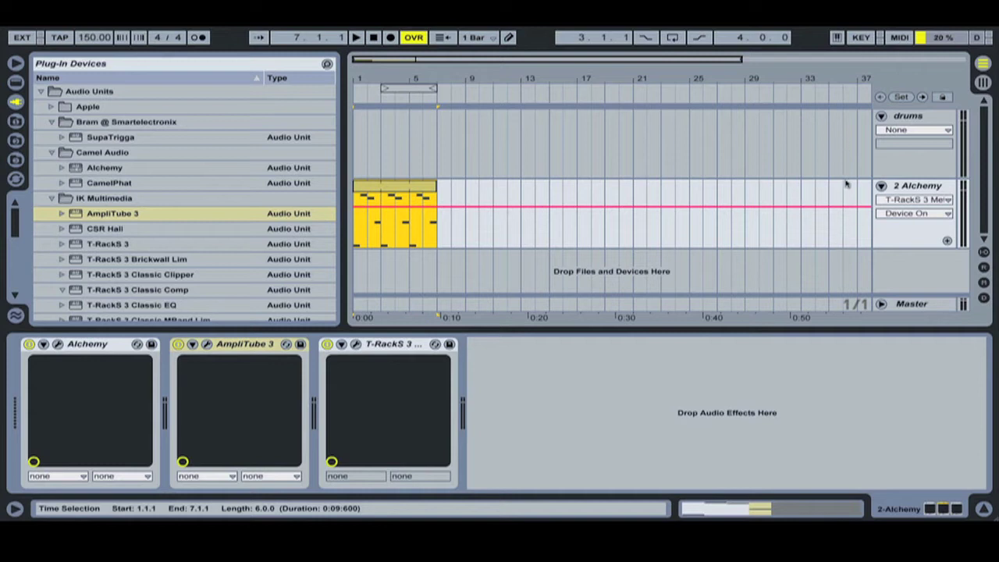
- Duplicate 2 Alchemy with Cmd+D into 3 Alchemy, then freeze 2 Alchemy from its context menu
click(918, 186)
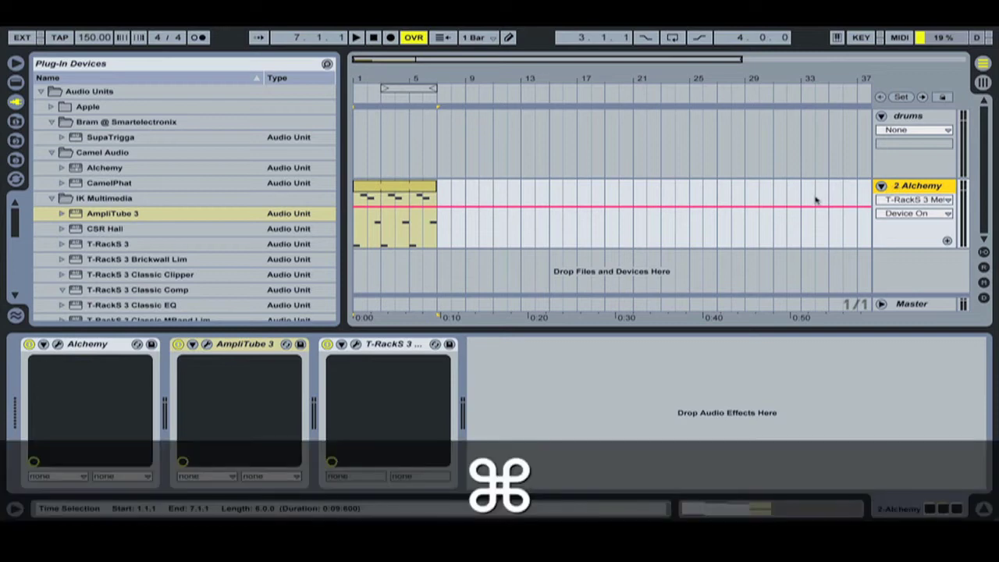
key(super+d)
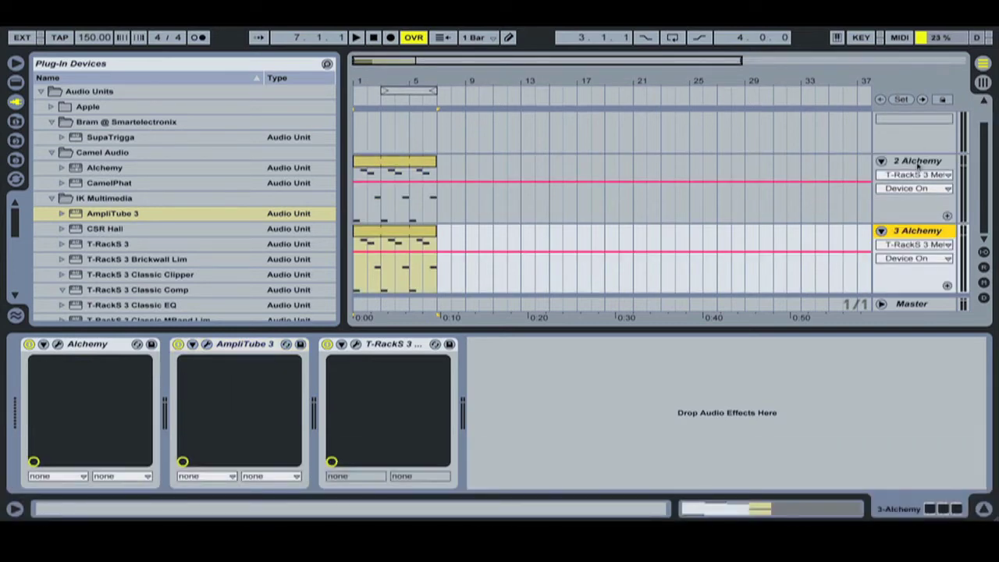
click(918, 162)
right_click(918, 162)
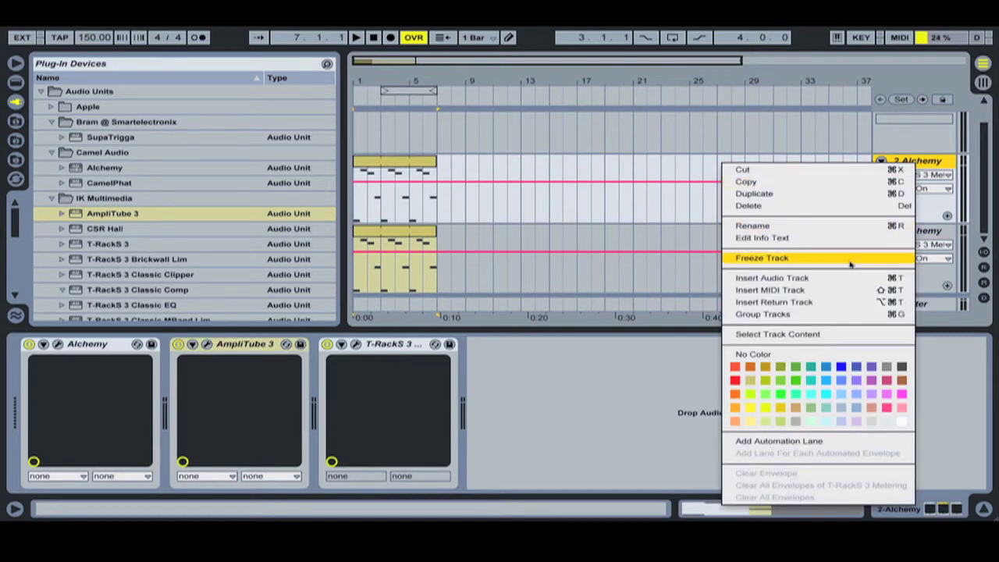
click(804, 259)
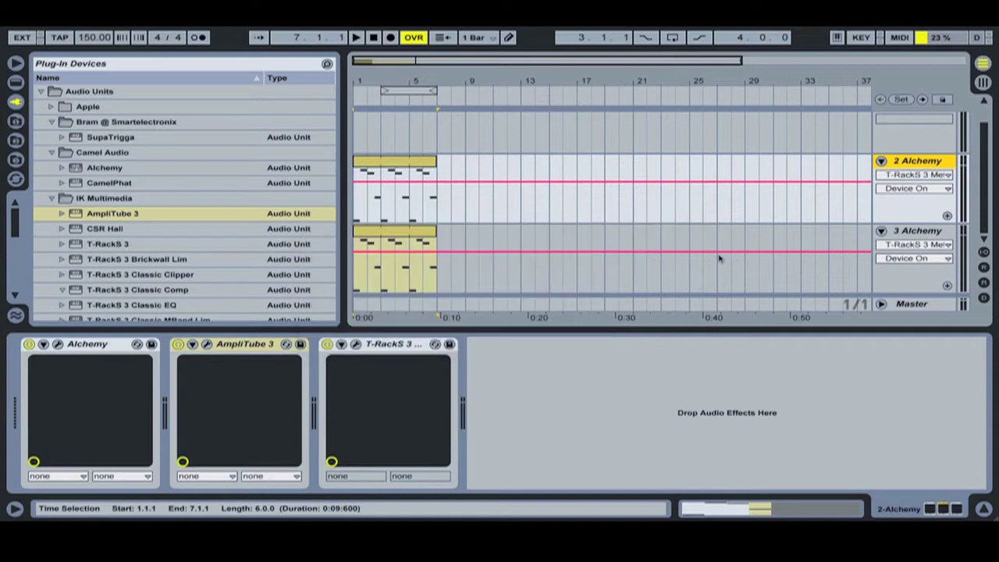
- Flatten the frozen 2 Alchemy track to audio, then select the Alchemy device on 3 Alchemy
right_click(864, 170)
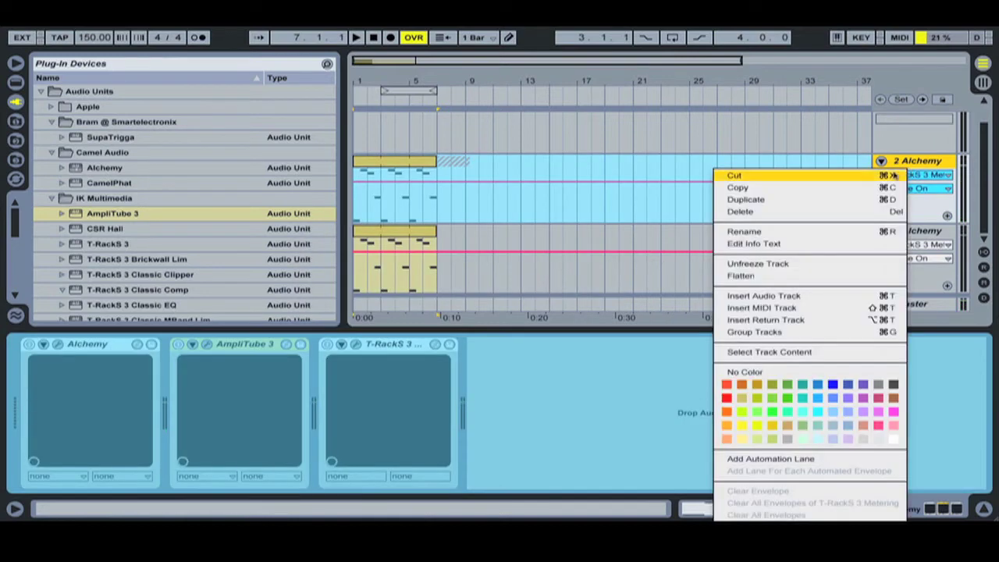
click(849, 274)
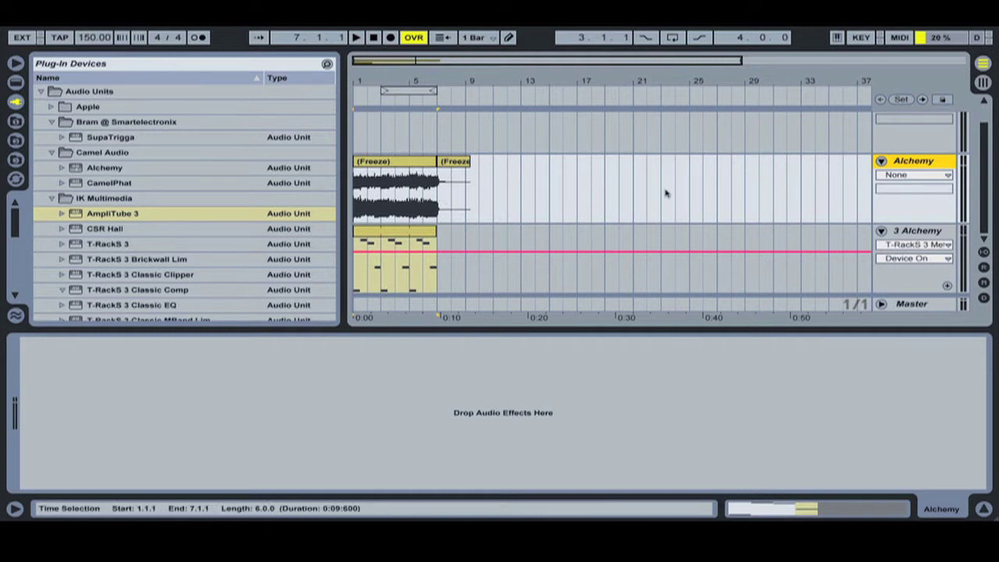
click(929, 234)
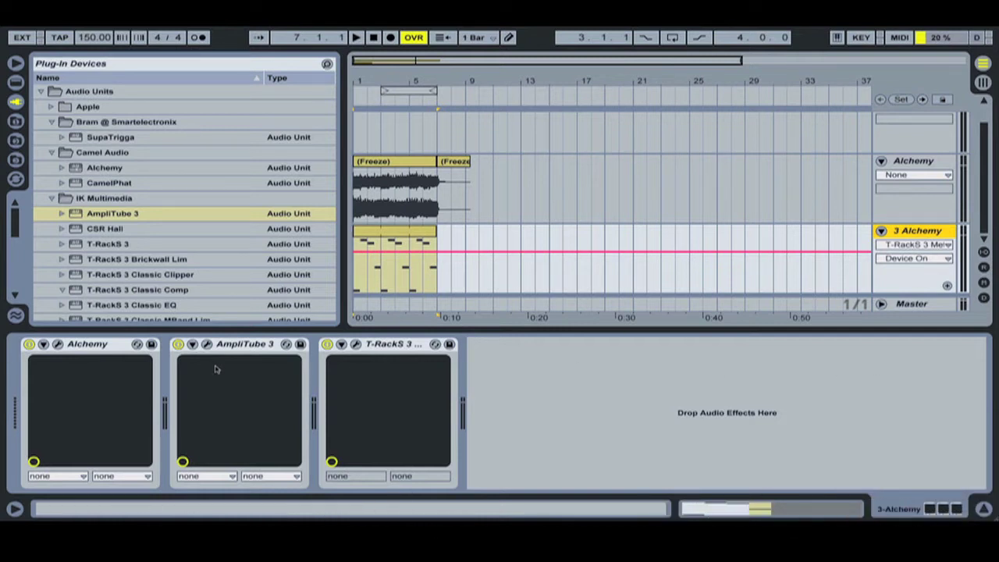
click(382, 345)
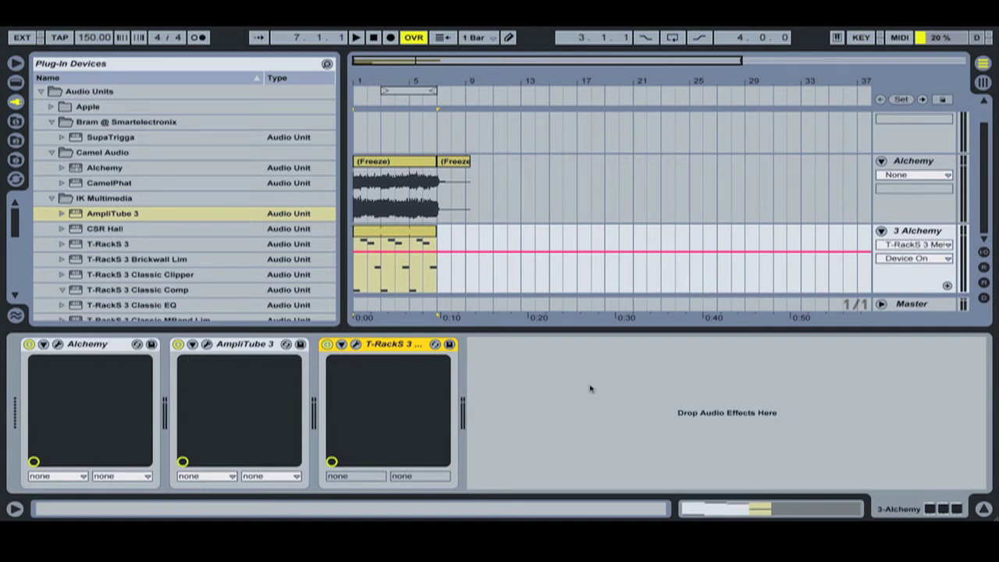
click(85, 345)
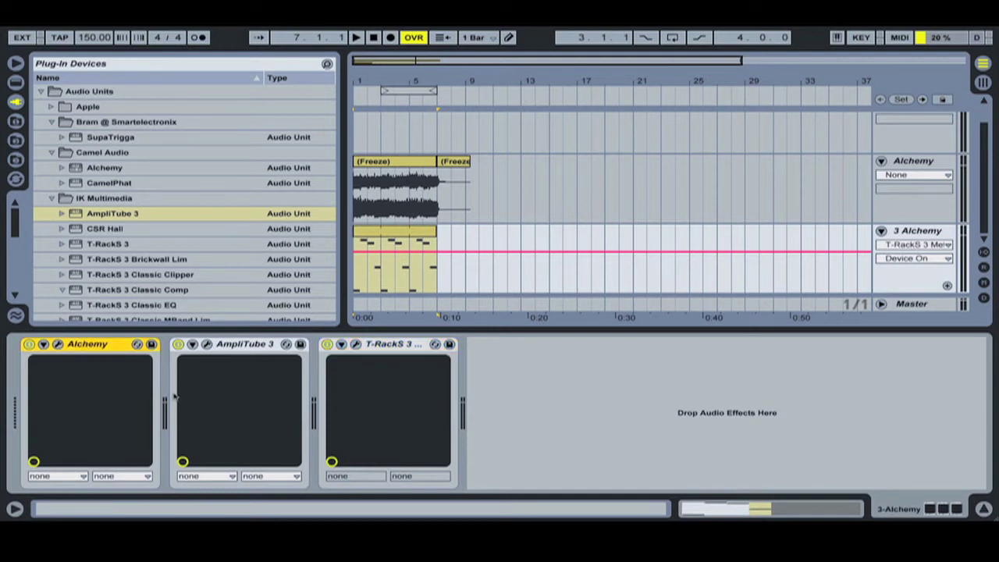
- Group Alchemy, AmpliTube 3 and T-RackS 3 into an Instrument Rack and leave the rack switched off
key(super+a)
key(super+g)
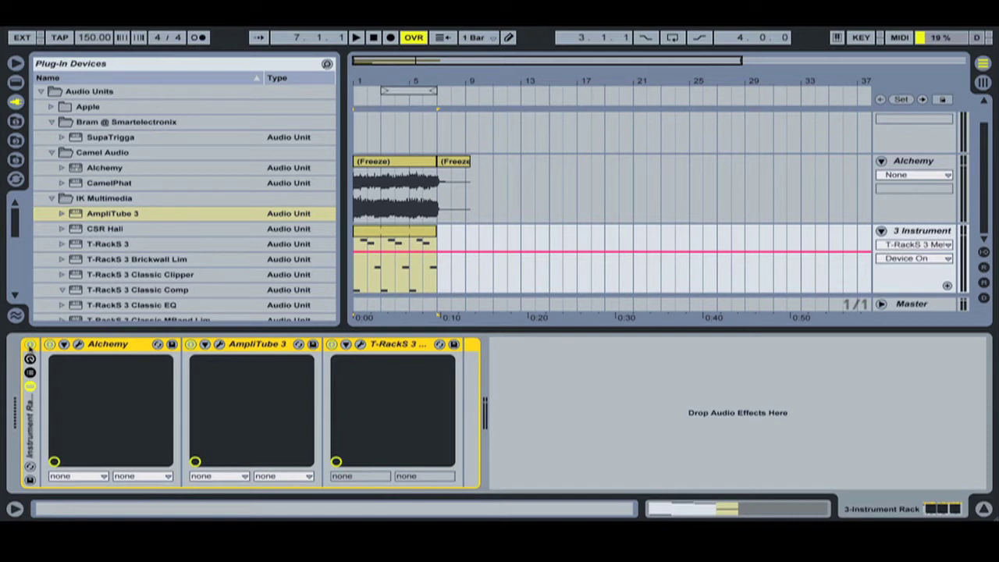
click(30, 345)
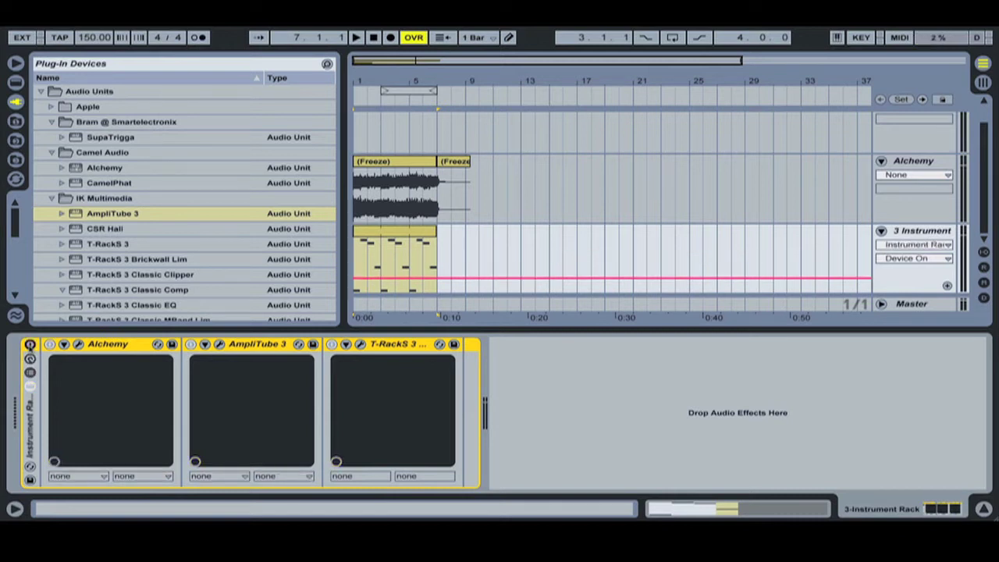
click(29, 345)
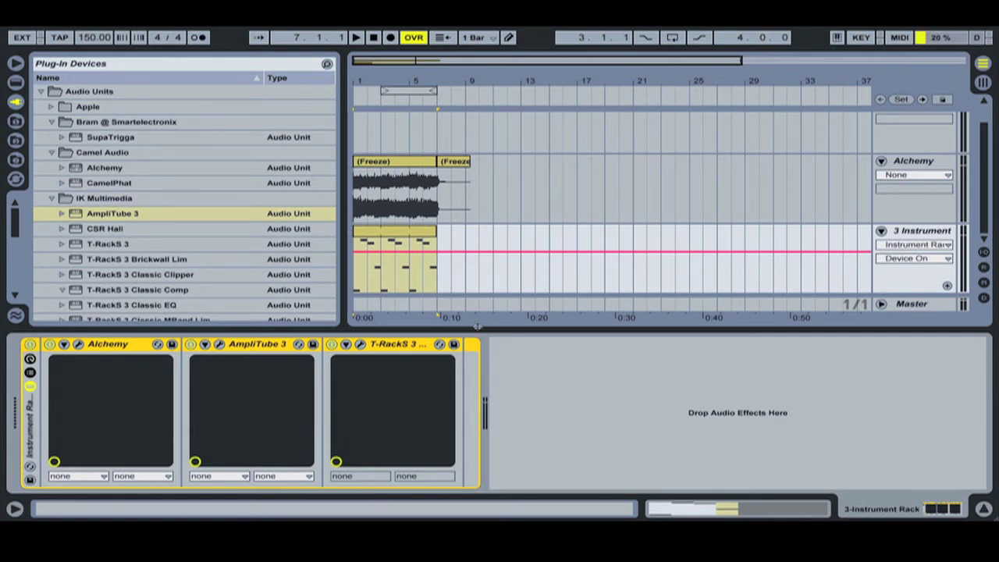
click(30, 345)
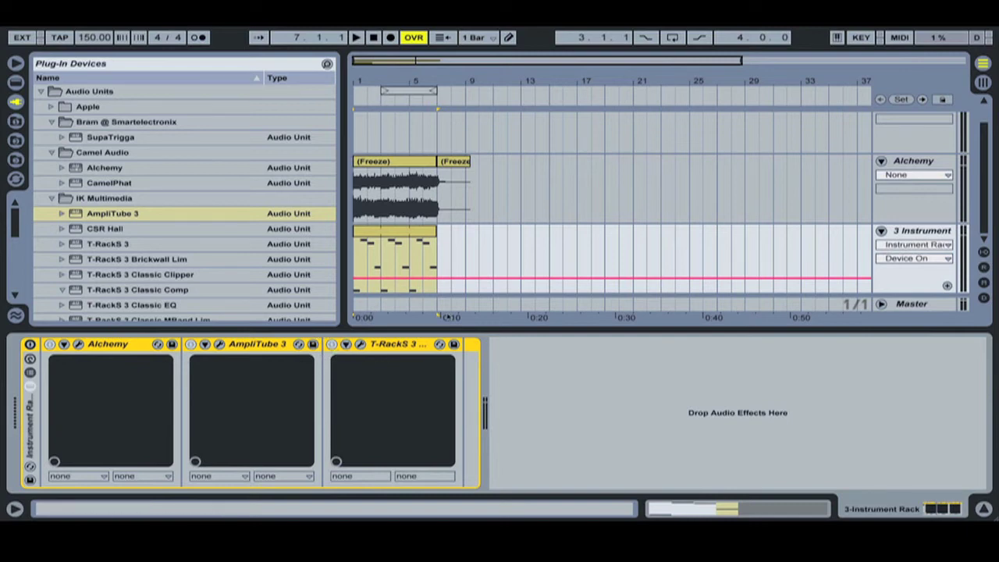
click(729, 228)
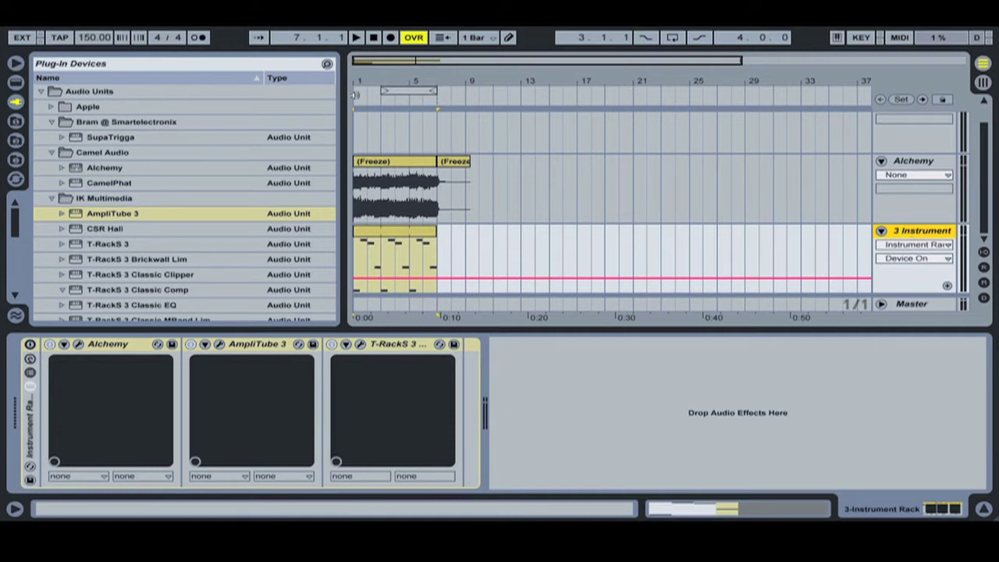
- Zoom the arrangement to bars 1–12 and play back the frozen Alchemy track, then stop
drag(367, 79, 363, 133)
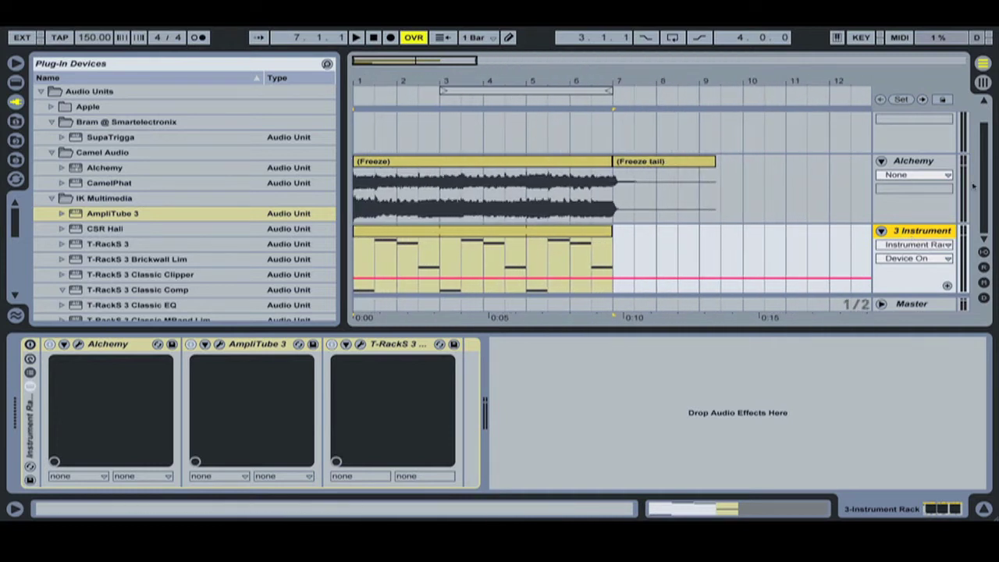
click(358, 93)
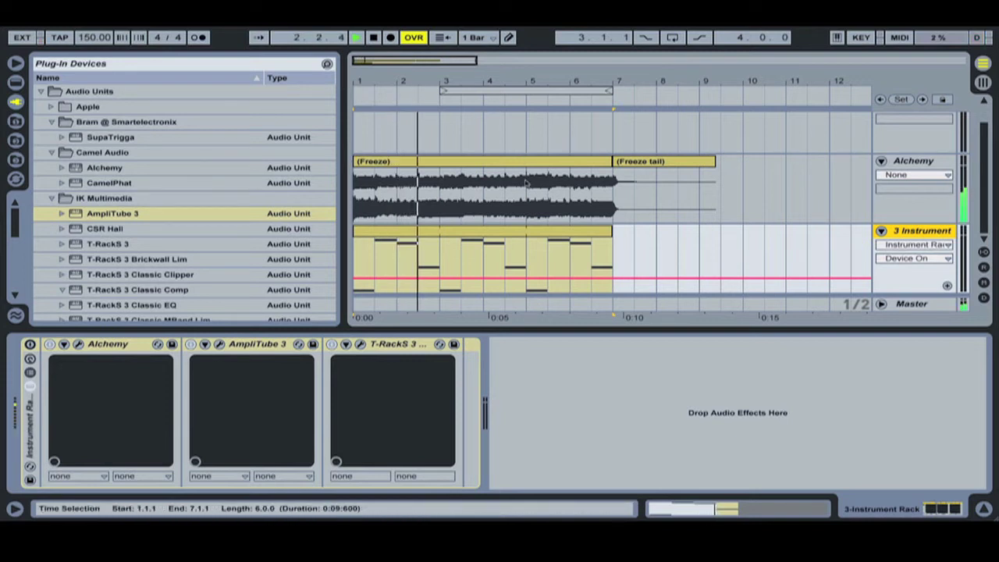
key(space)
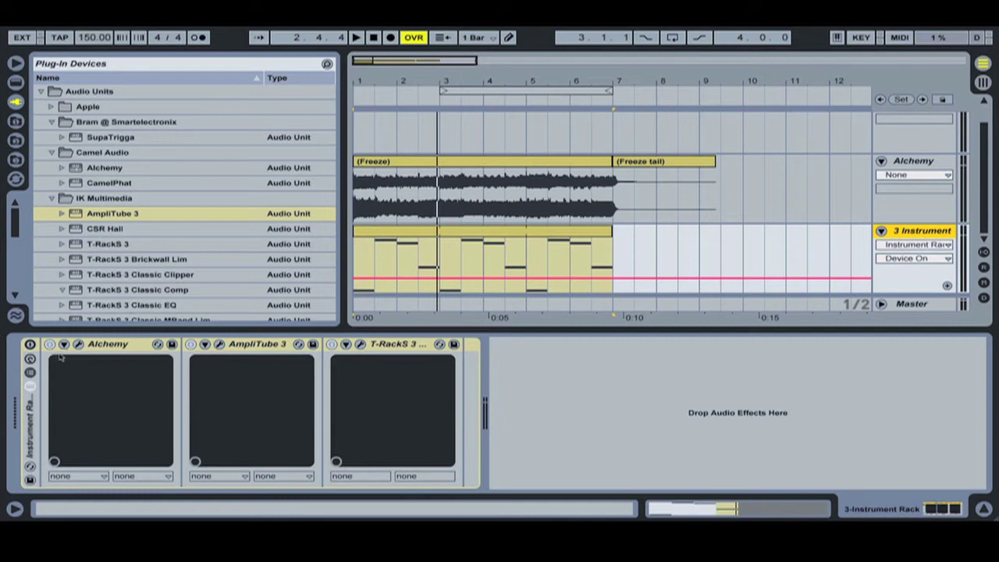
- Delete the frozen Alchemy audio track and switch the 2 Instrument track's rack back on
click(923, 171)
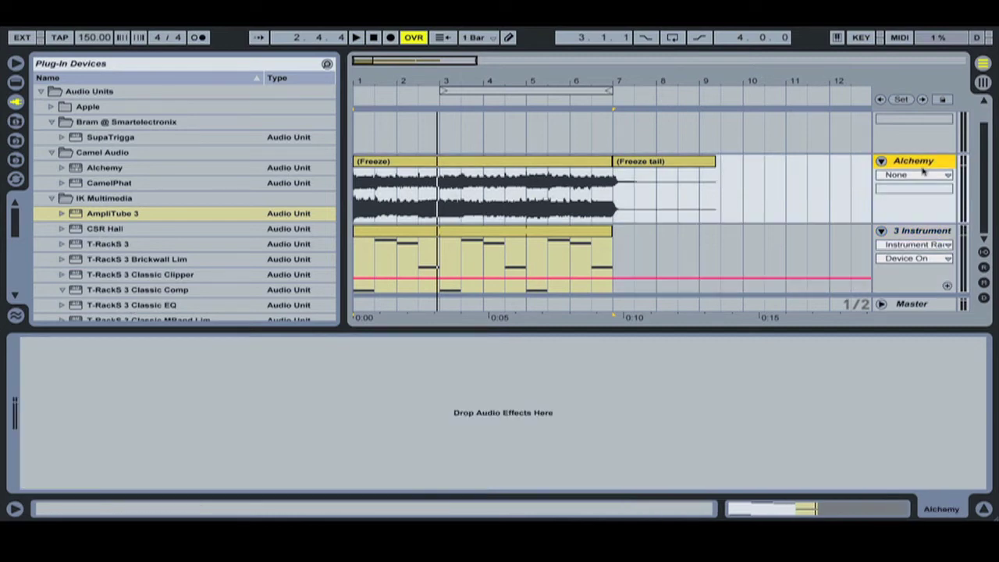
key(Delete)
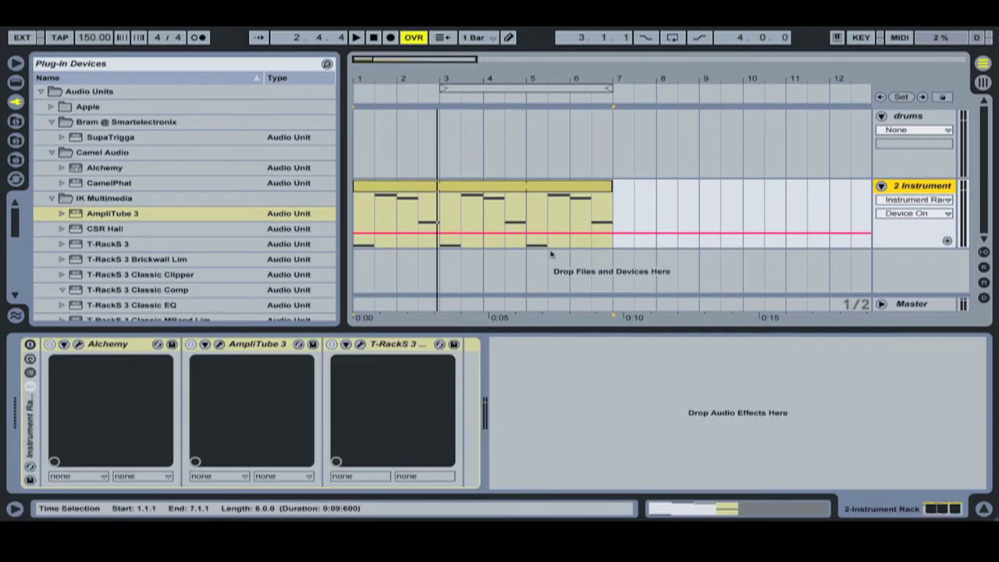
click(625, 400)
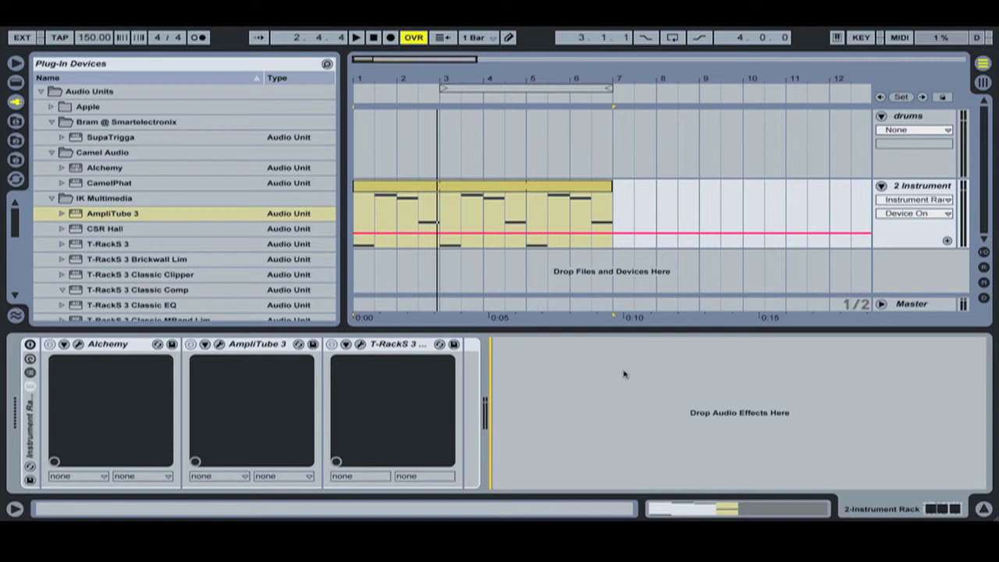
click(29, 428)
click(30, 344)
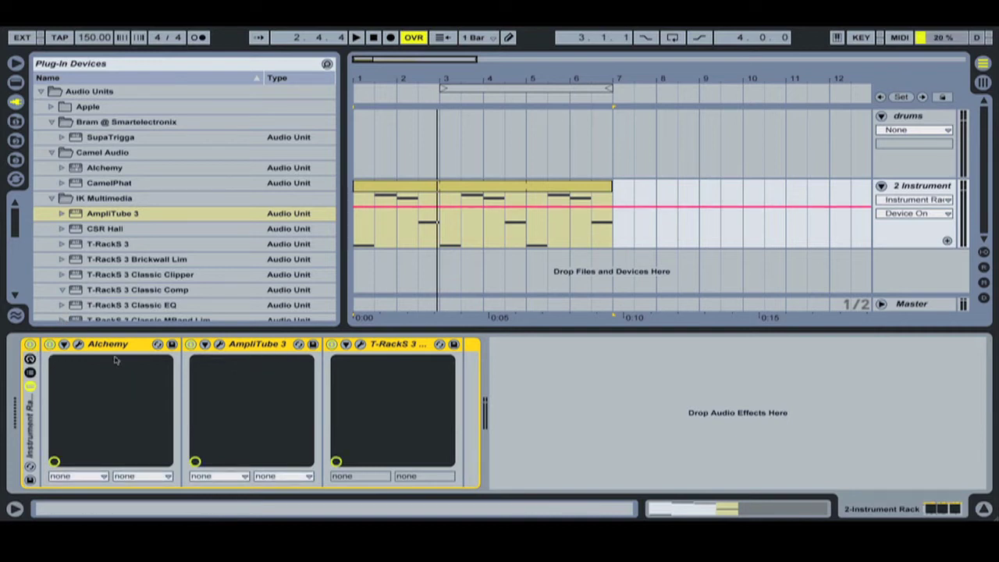
- Ungroup the rack into Alchemy, AmpliTube 3 and T-RackS 3, then play with T-RackS 3 metering open
right_click(28, 412)
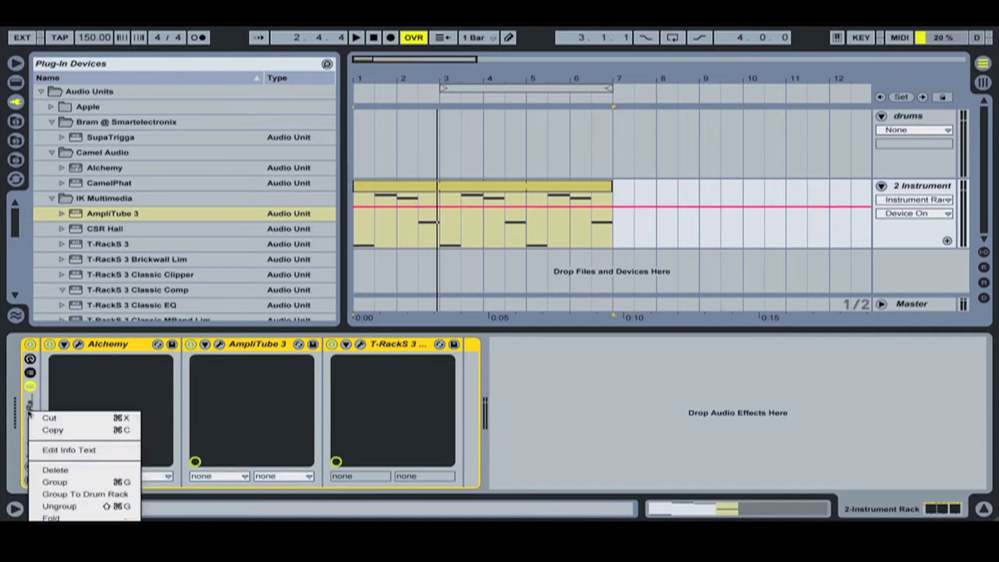
click(78, 507)
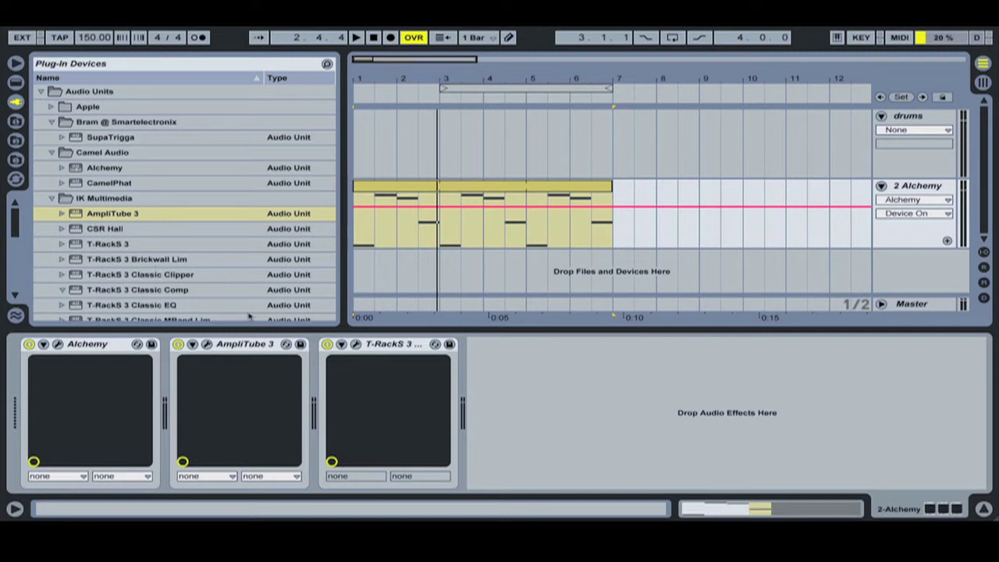
click(356, 345)
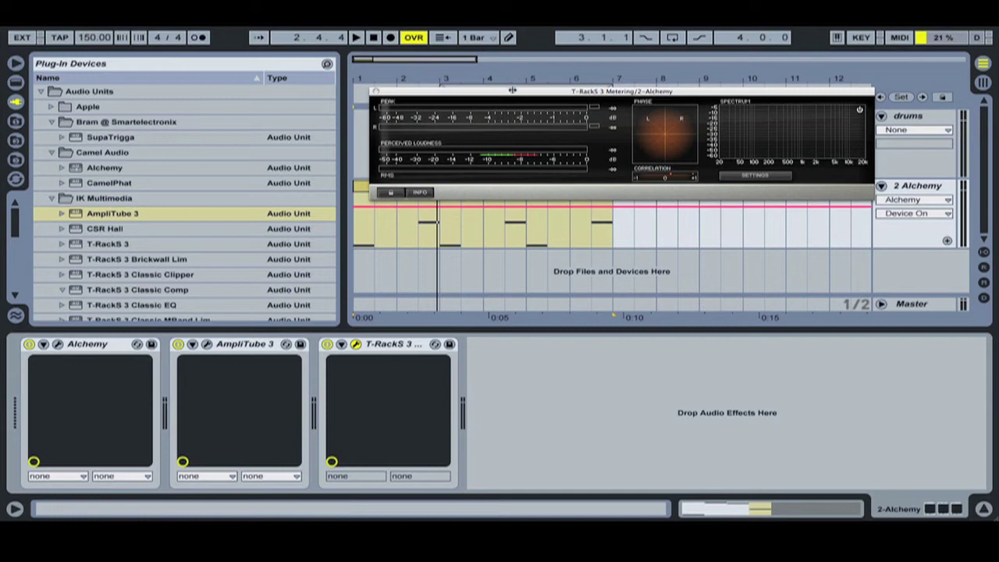
key(space)
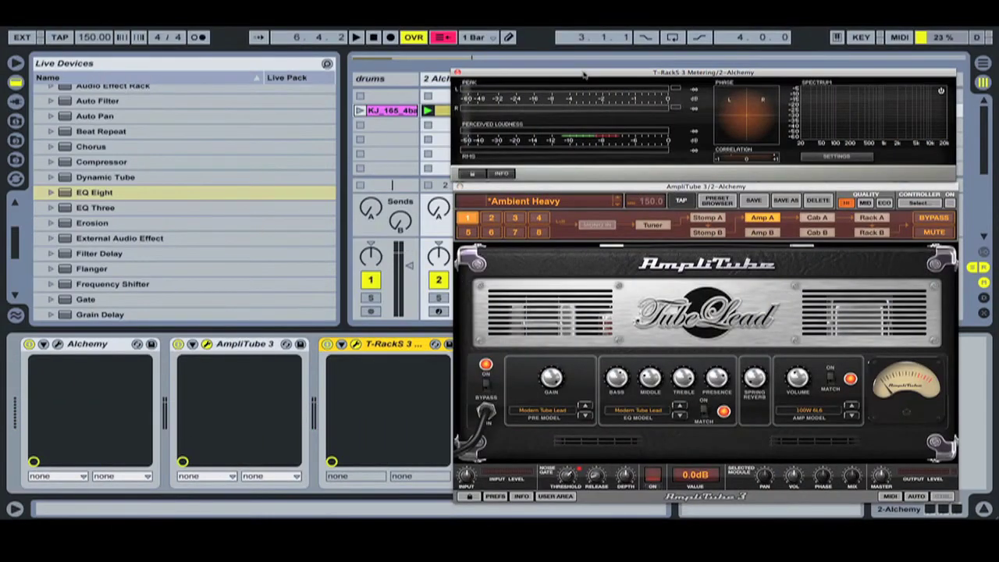
- Play the track while switching AmpliTube 3 off and back on to compare, then select it
drag(585, 75, 587, 64)
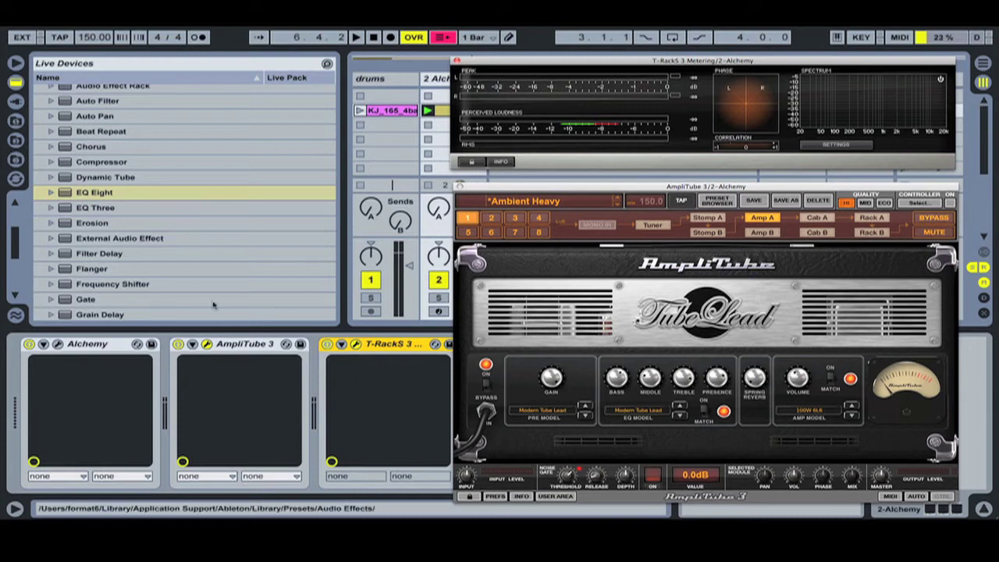
key(space)
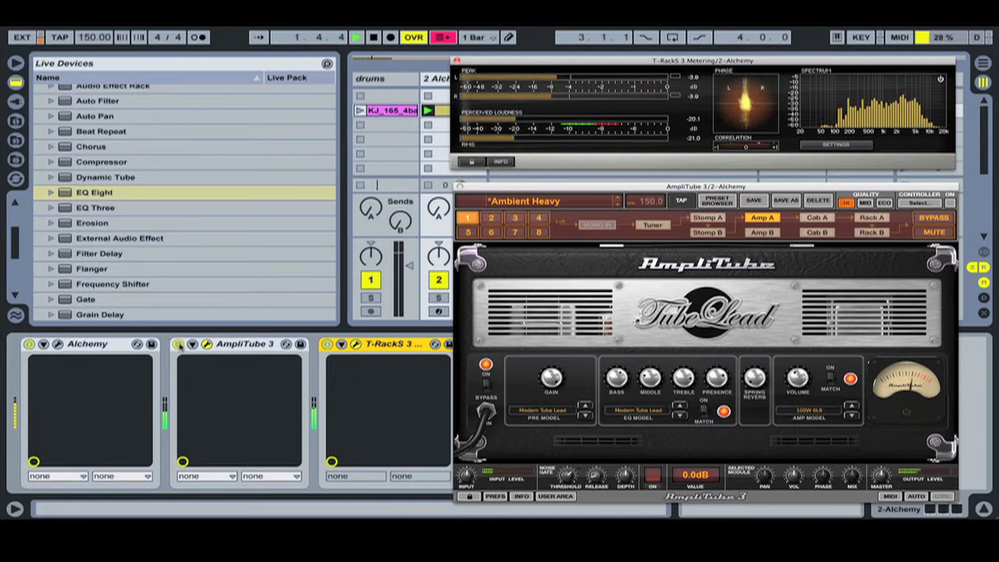
click(179, 344)
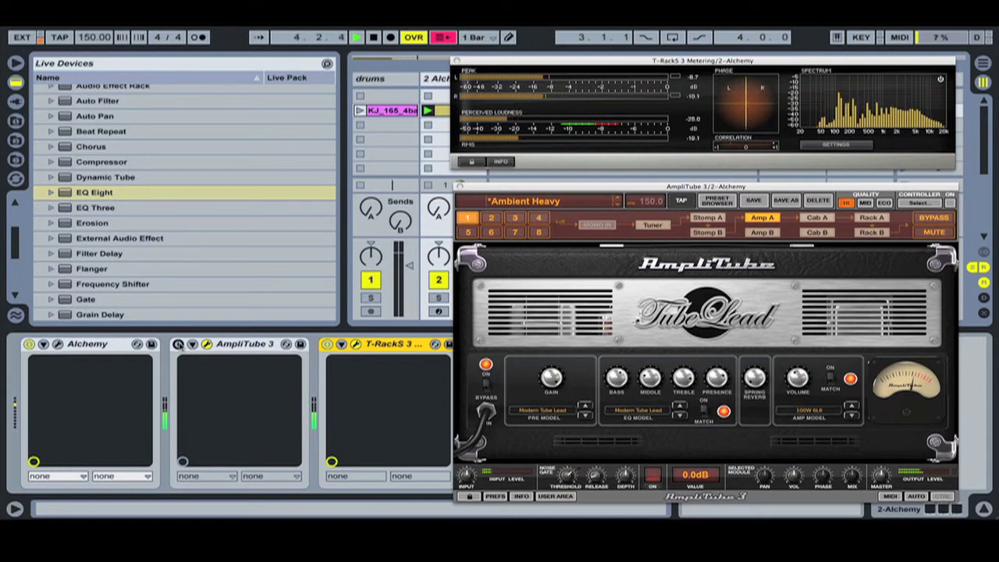
click(179, 344)
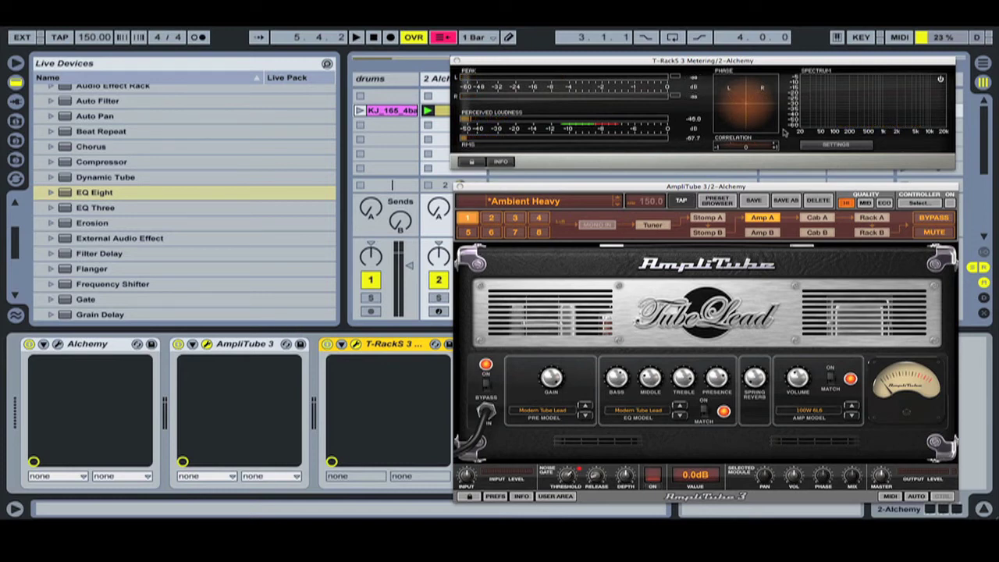
click(226, 348)
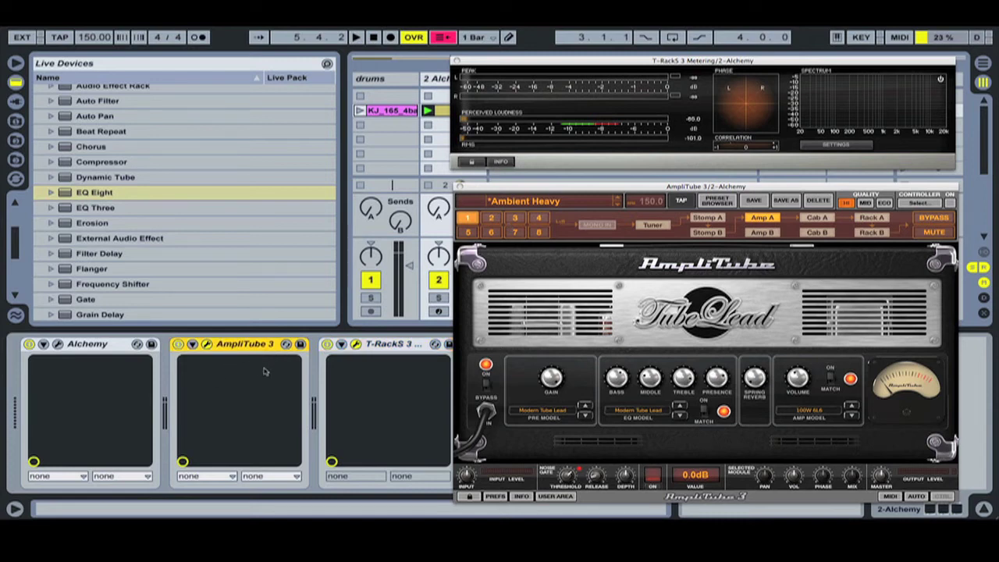
- Group AmpliTube 3 into an Audio Effect Rack, add two more chains, and select the first chain
key(super+g)
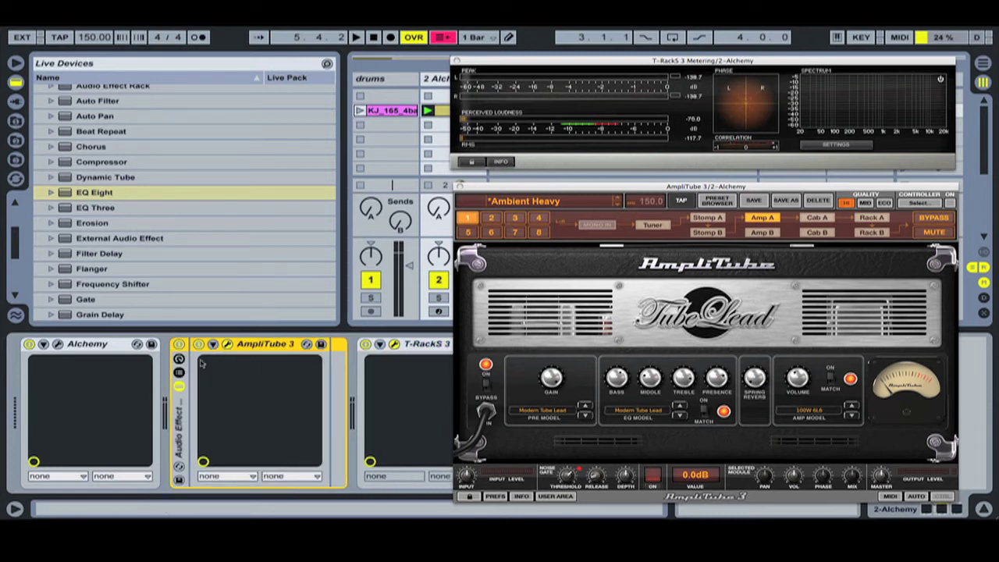
click(179, 384)
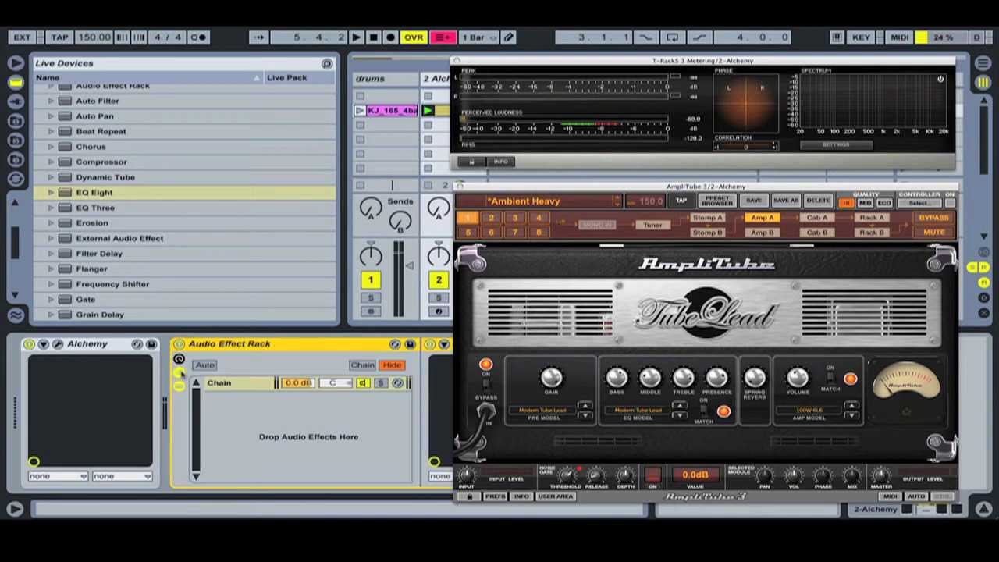
right_click(248, 409)
click(252, 412)
right_click(248, 413)
click(262, 417)
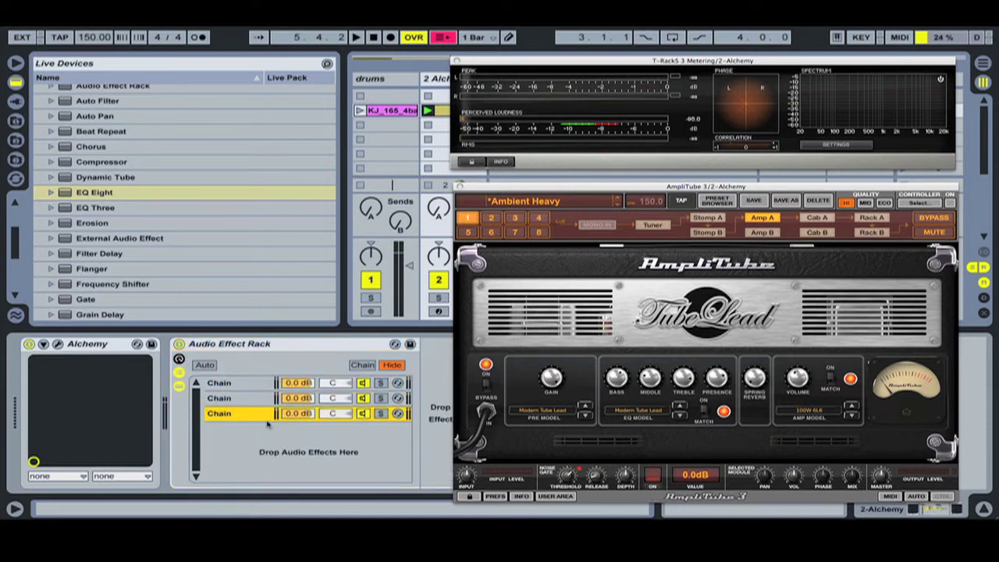
click(257, 385)
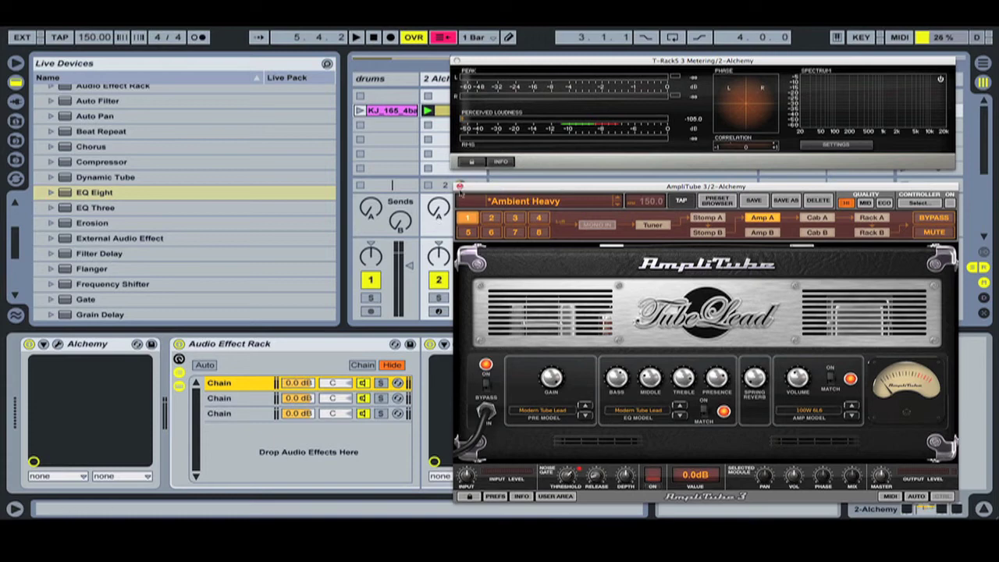
click(459, 188)
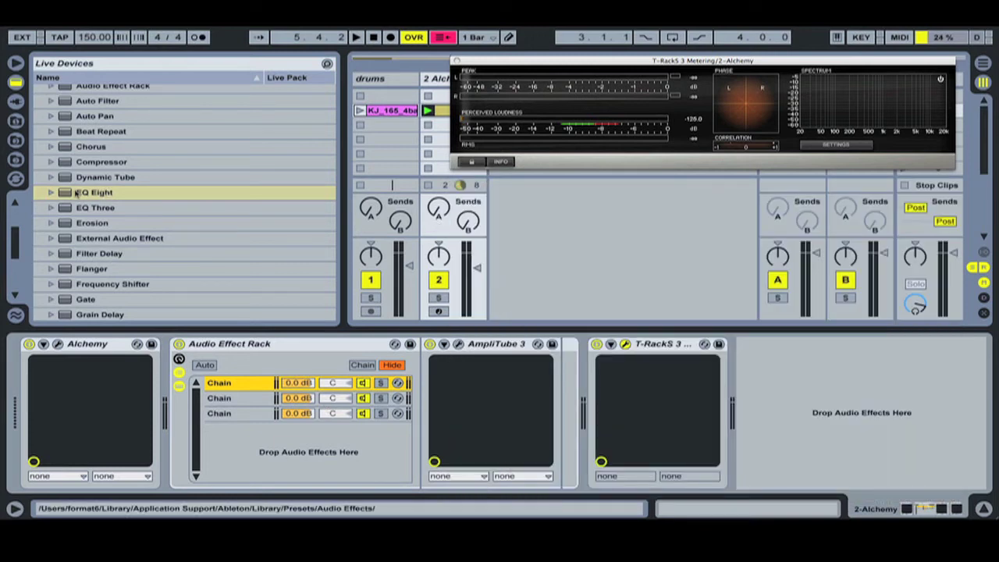
click(50, 192)
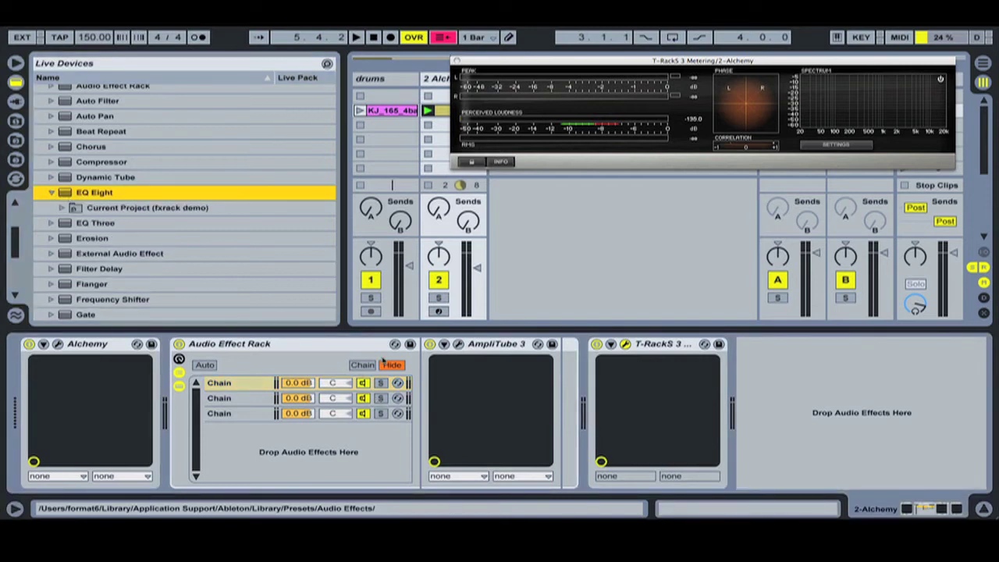
- Add EQ Eight to the first chain and make band 1 a 300 Hz low cut
drag(66, 193, 430, 412)
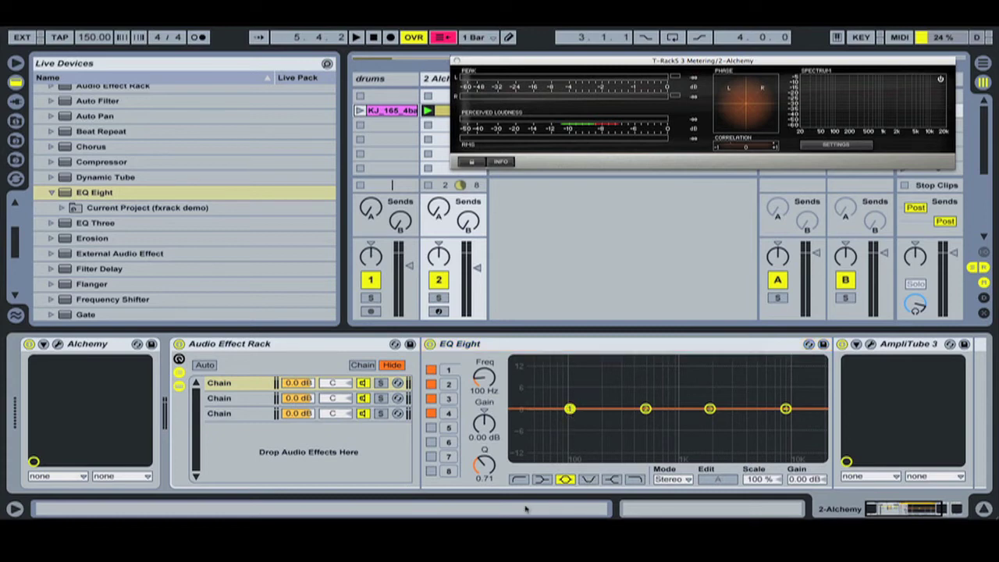
click(519, 479)
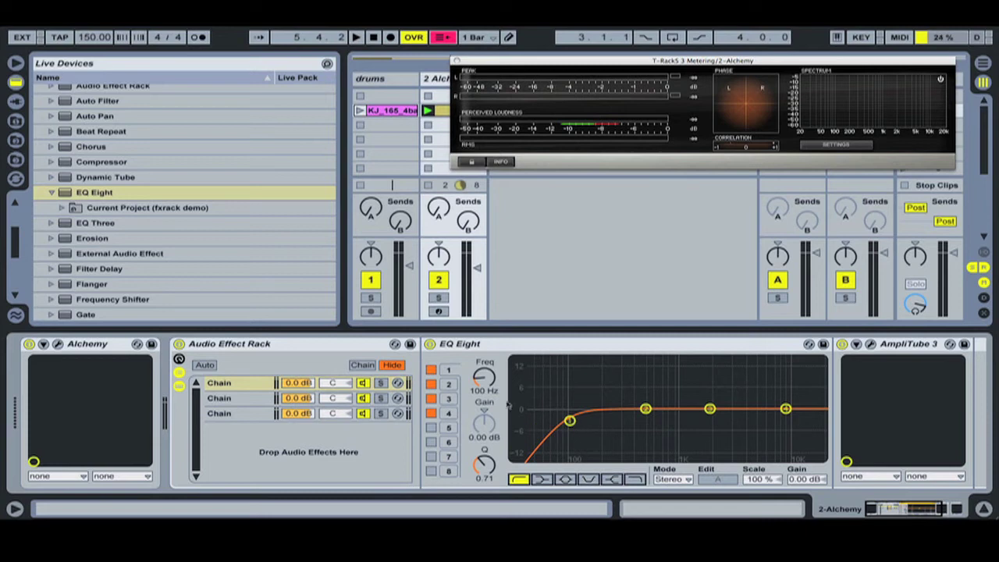
drag(481, 381, 482, 367)
drag(484, 406, 484, 404)
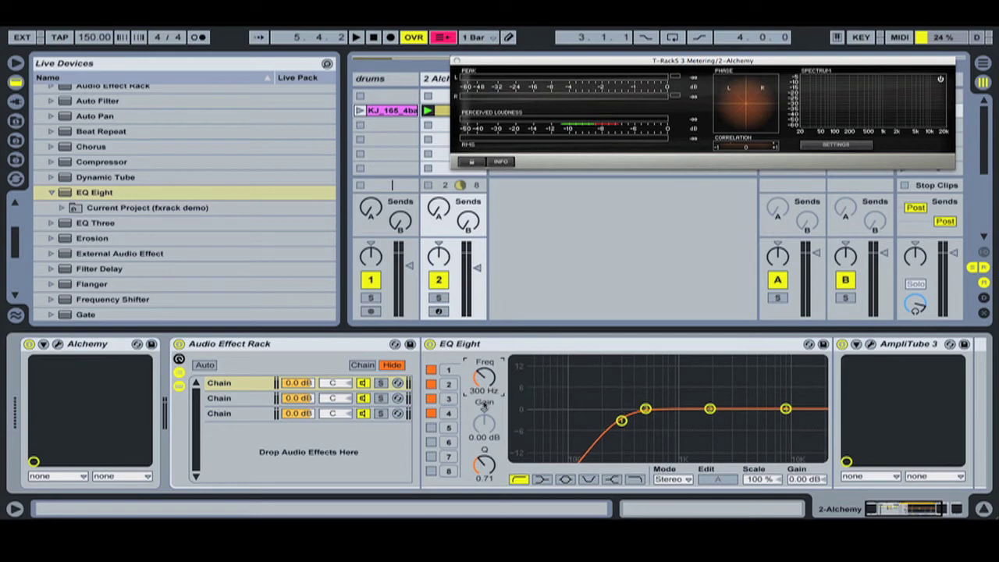
- Make band 4 a high-cut filter with its frequency set to 6.00 kHz
click(785, 409)
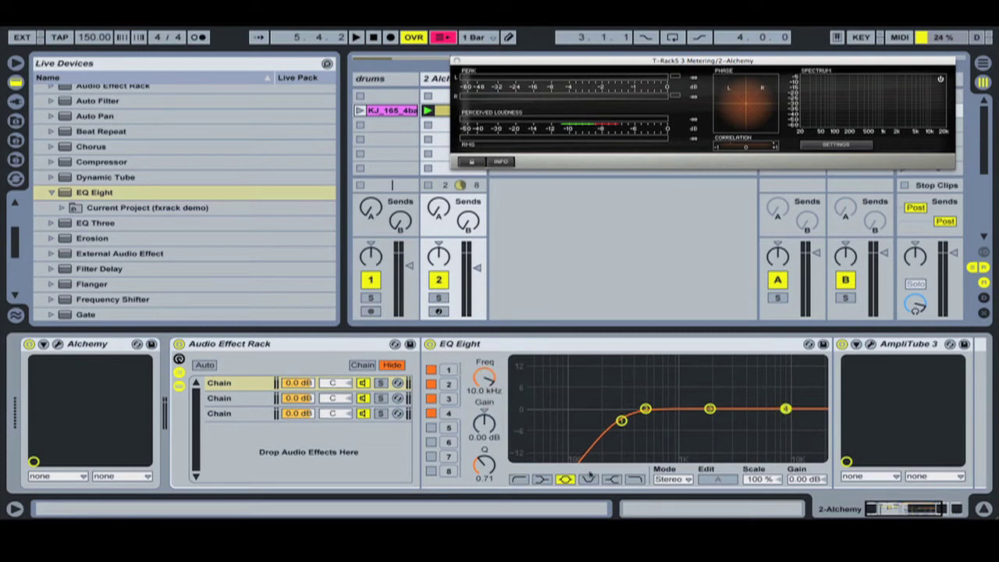
click(635, 478)
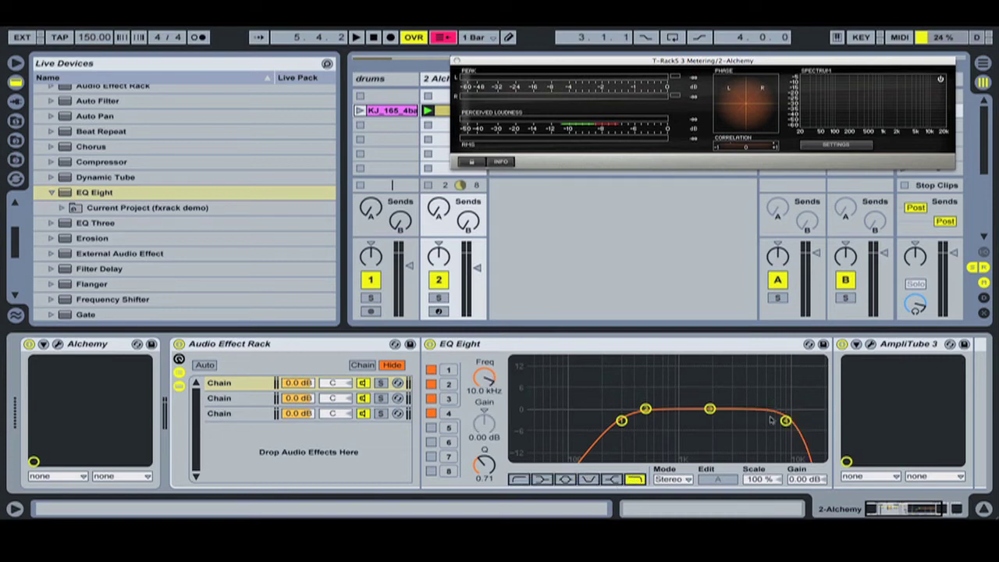
drag(786, 421, 773, 419)
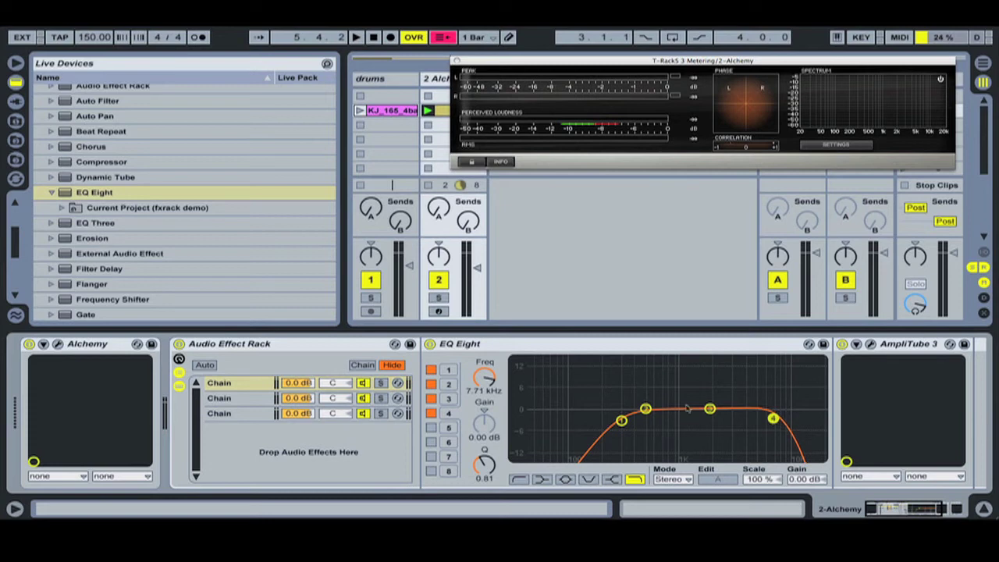
click(483, 392)
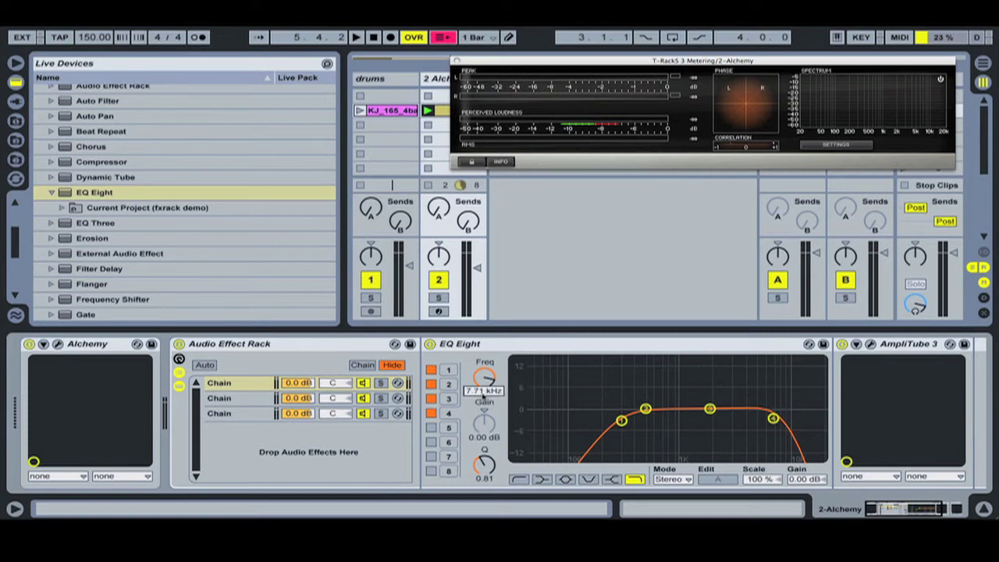
text(30)
key(Return)
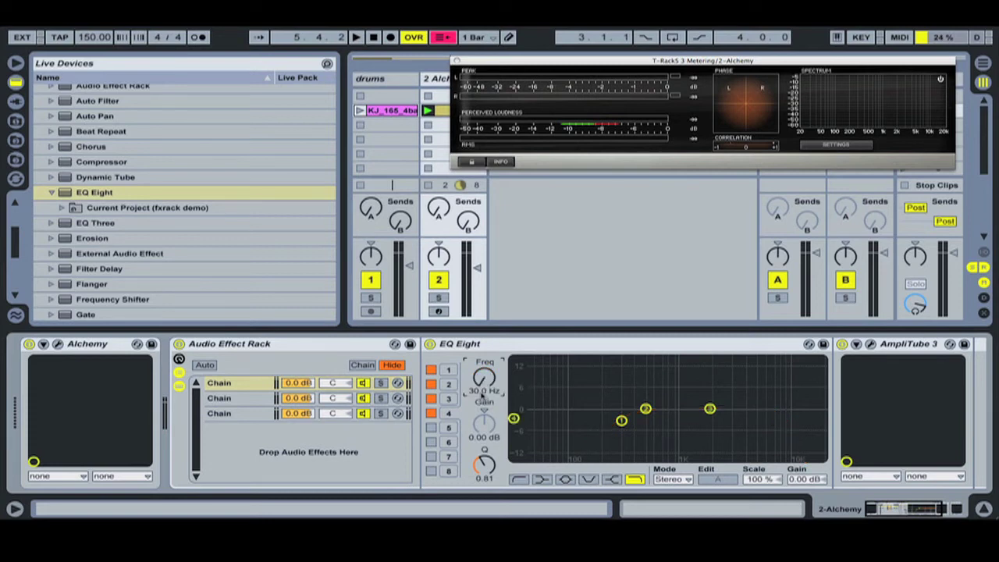
click(484, 391)
text(6000)
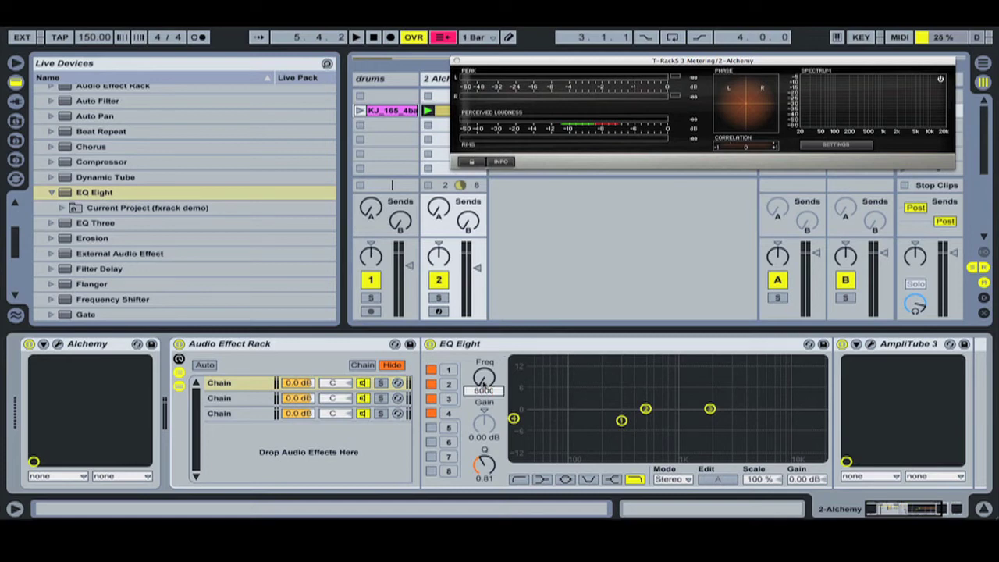
key(Return)
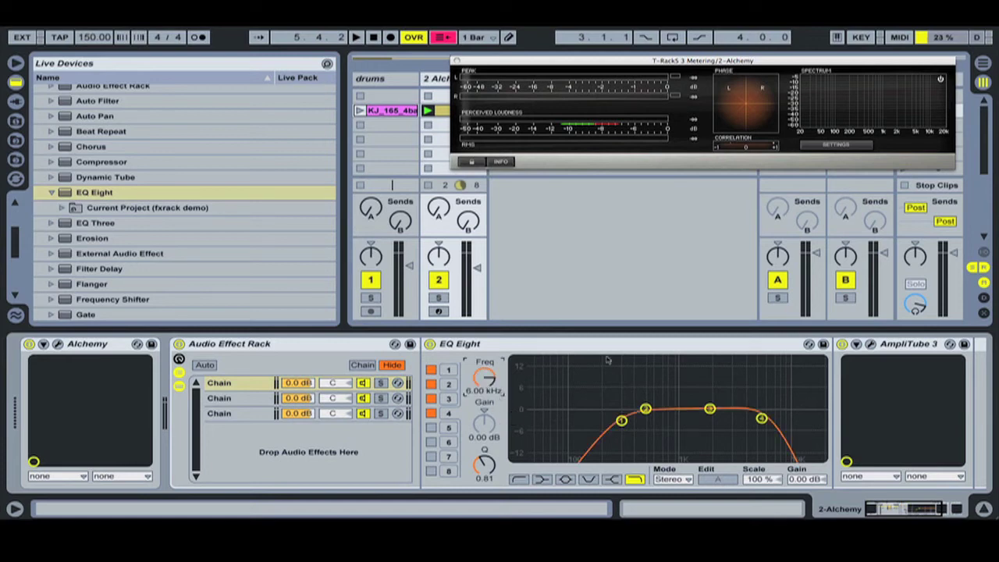
- Mute chain 3 and play the first chain, bypassing and re-enabling its EQ Eight to compare
click(363, 415)
key(space)
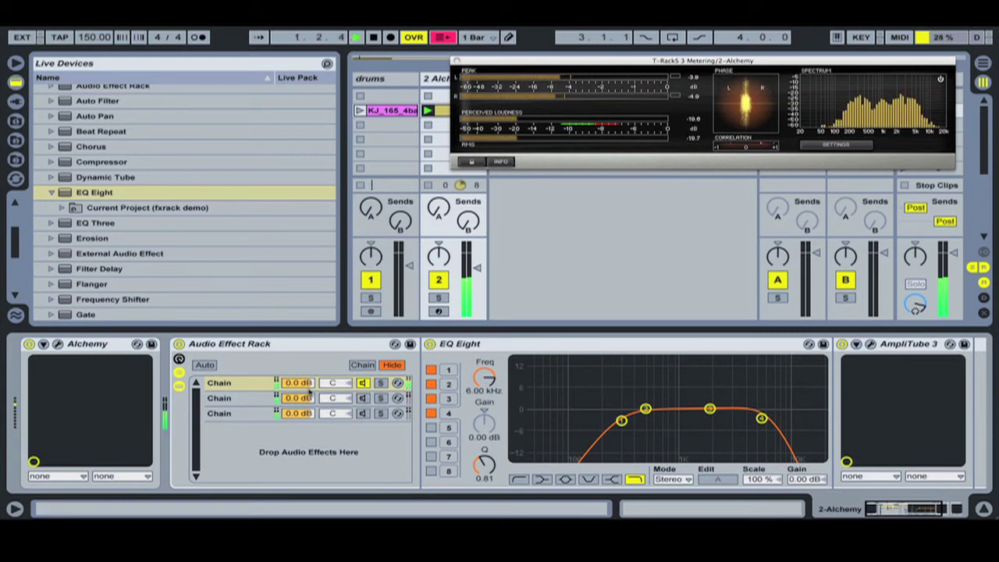
click(430, 344)
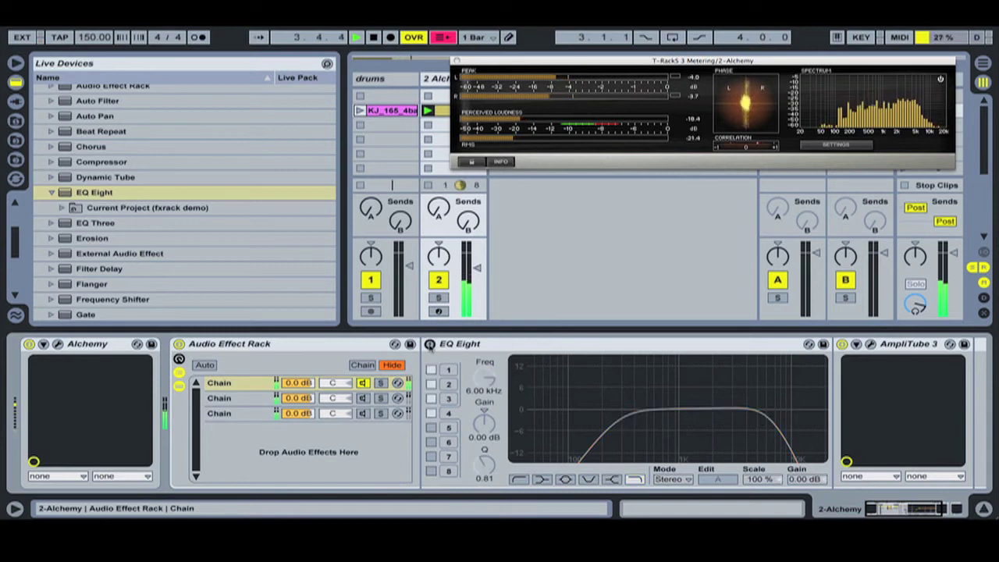
click(430, 344)
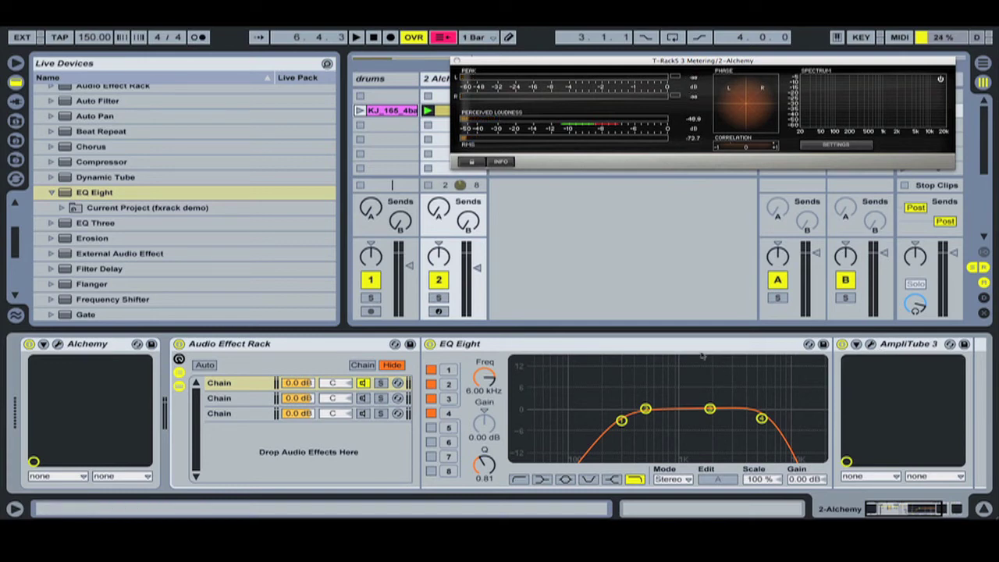
click(648, 349)
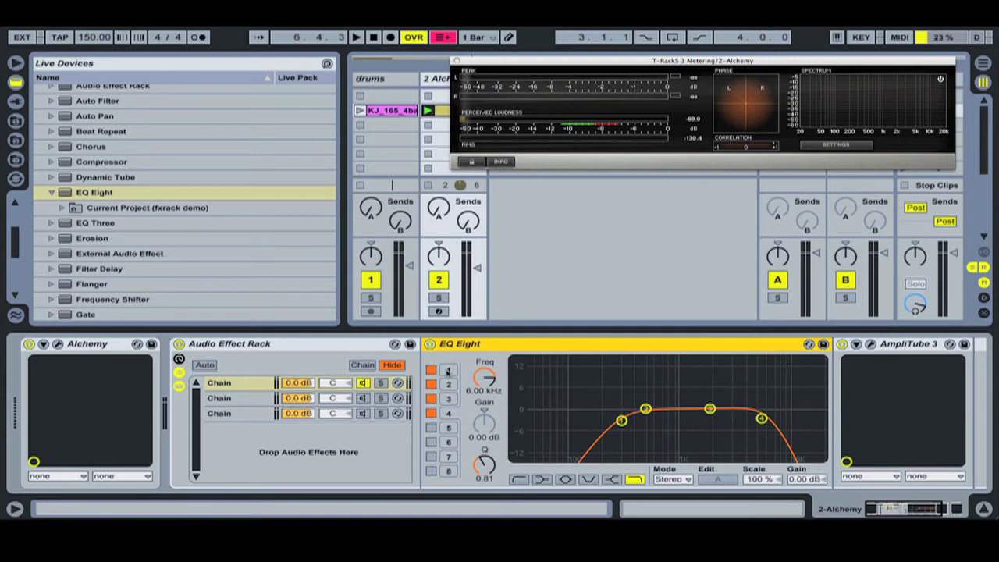
- Rename the first chain mid and the second chain low
click(244, 386)
key(ctrl+r)
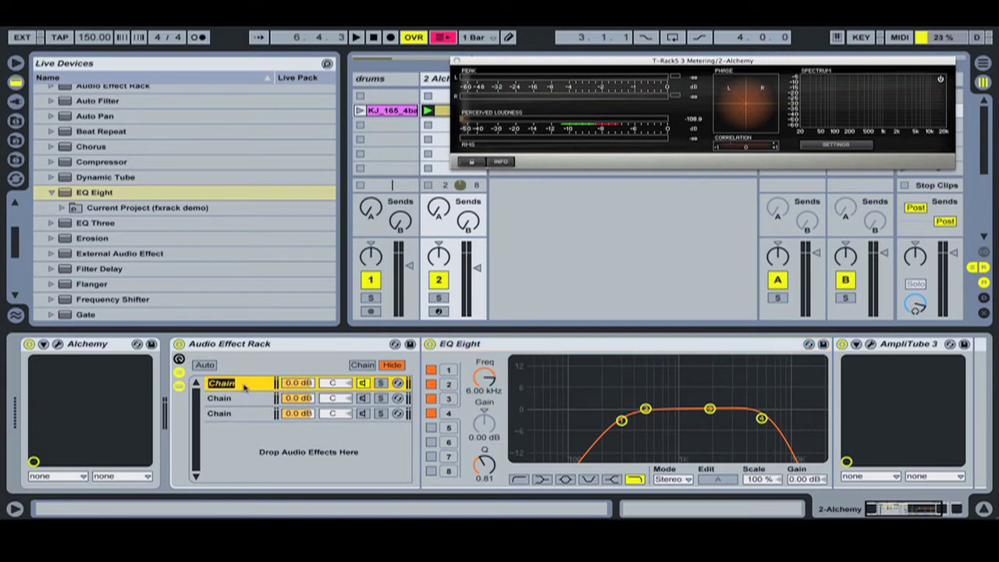
text(mid)
click(239, 402)
key(ctrl+r)
text(low)
key(Return)
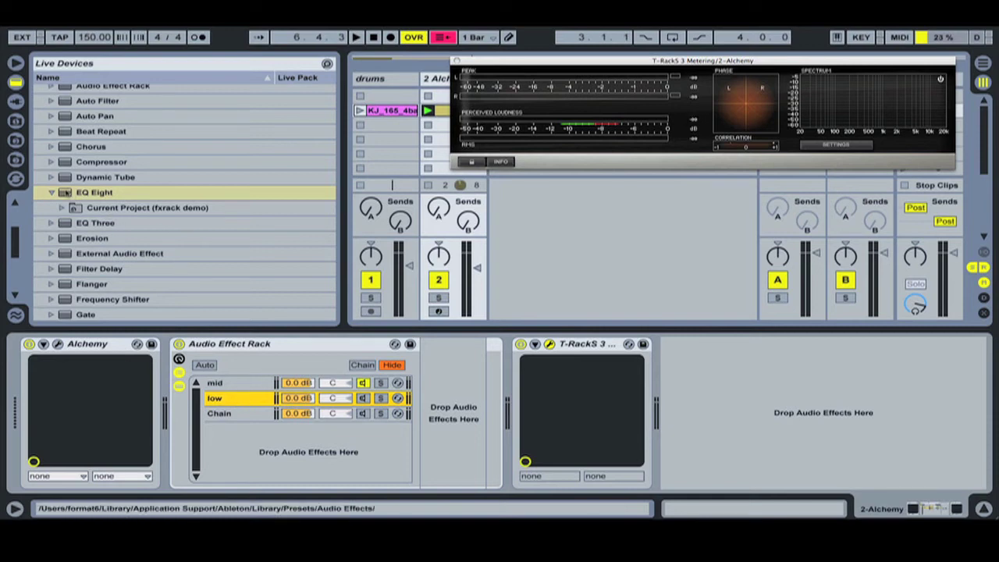
- Add EQ Eight to the low chain and make band 1 a 300 Hz low-pass filter
drag(65, 192, 455, 420)
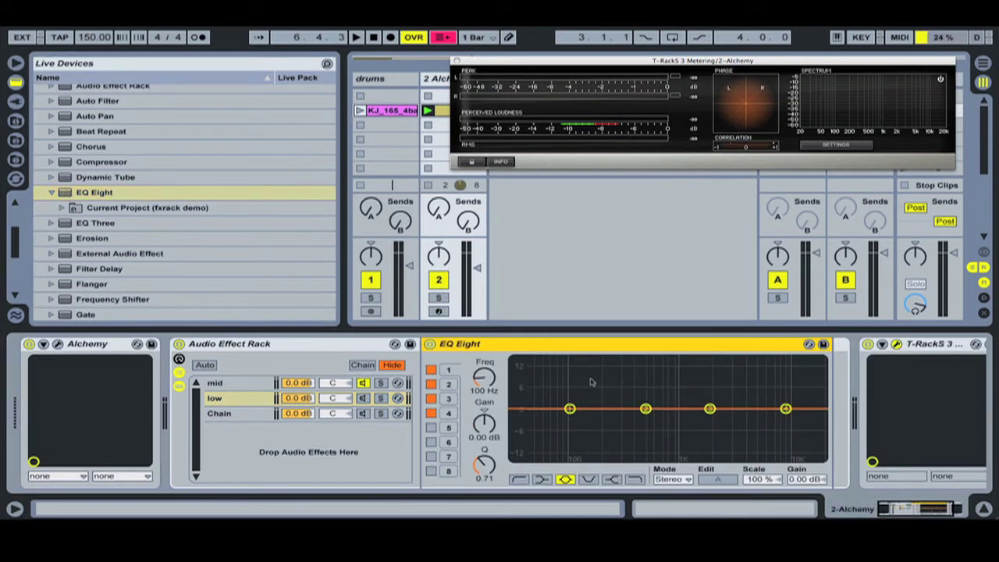
drag(576, 416, 579, 419)
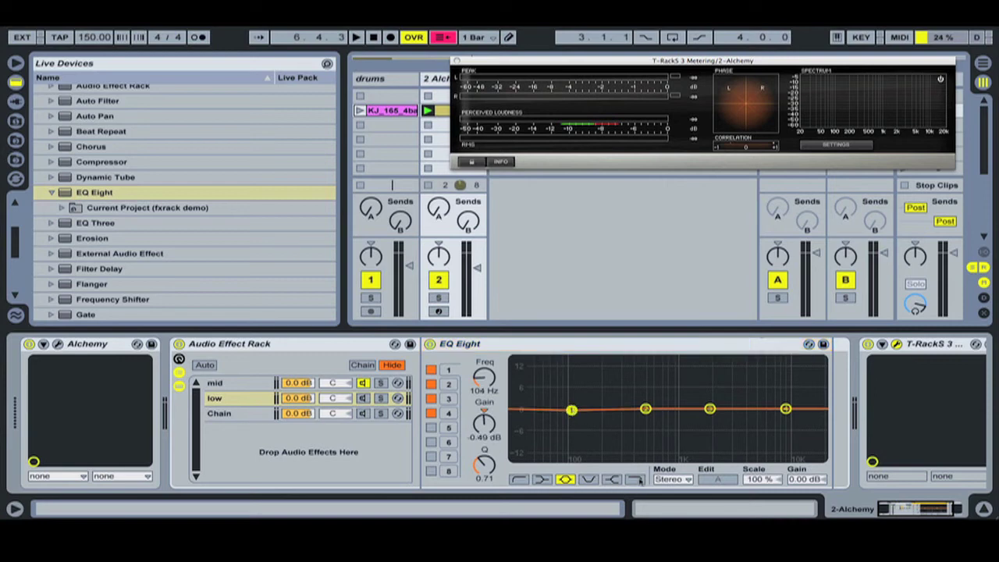
click(637, 479)
click(490, 390)
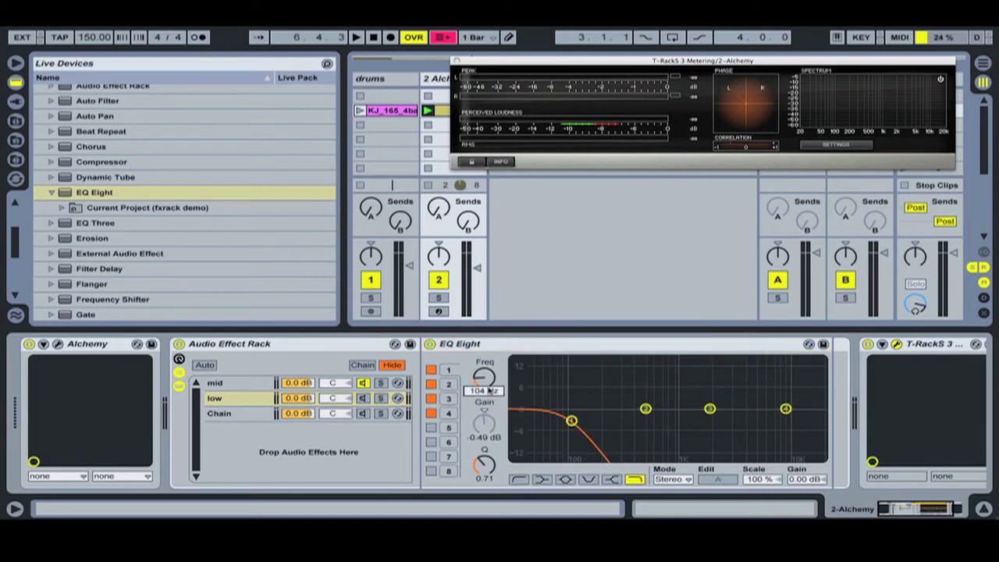
text(300)
key(Return)
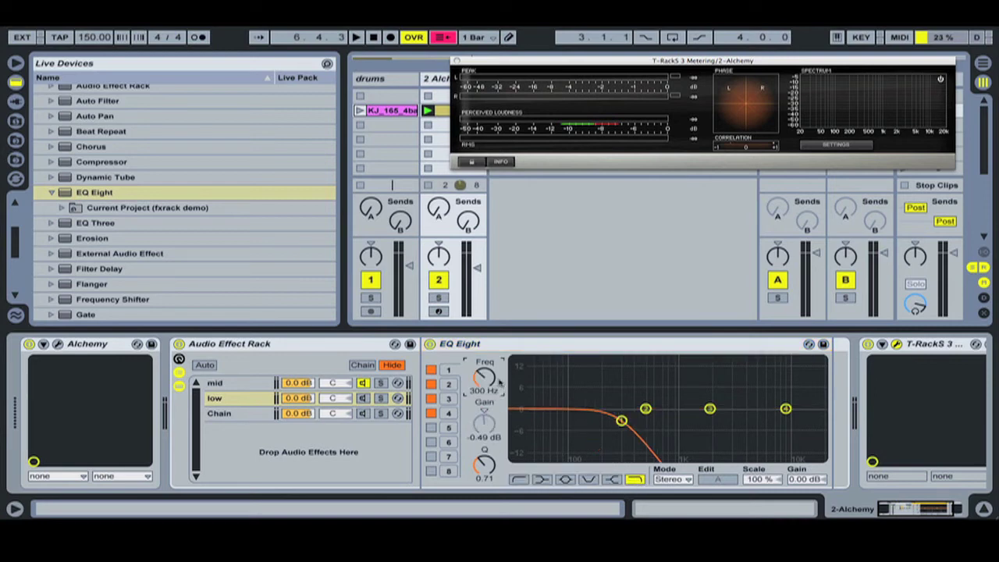
- Solo the low chain and play it, lowering the low-pass cutoff to about 204 Hz
click(380, 398)
key(space)
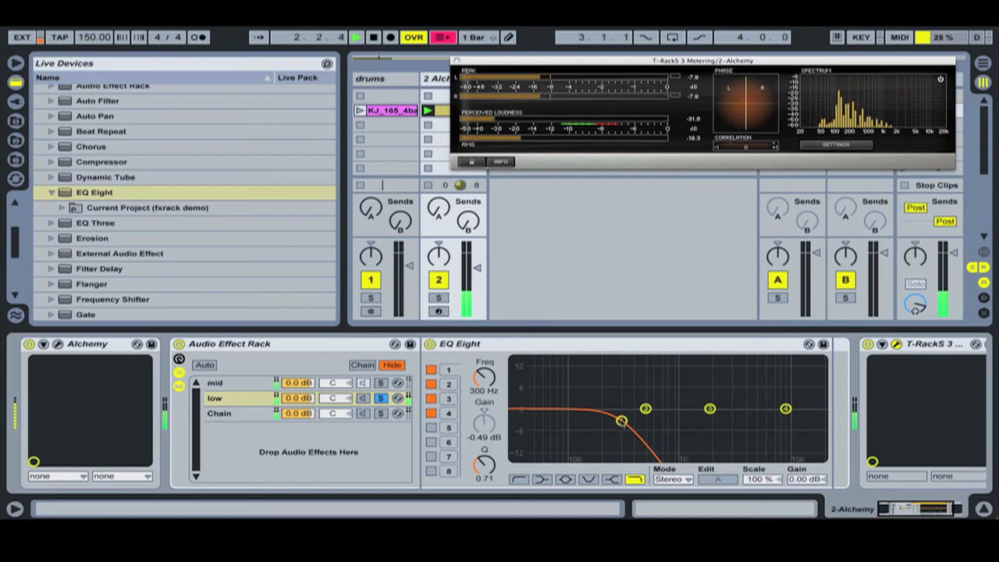
drag(621, 422, 570, 404)
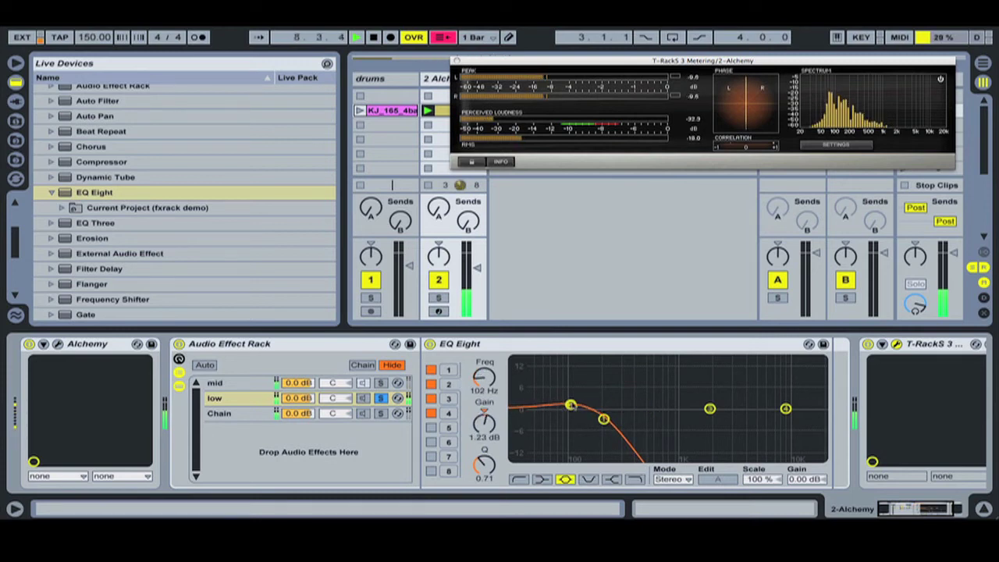
key(space)
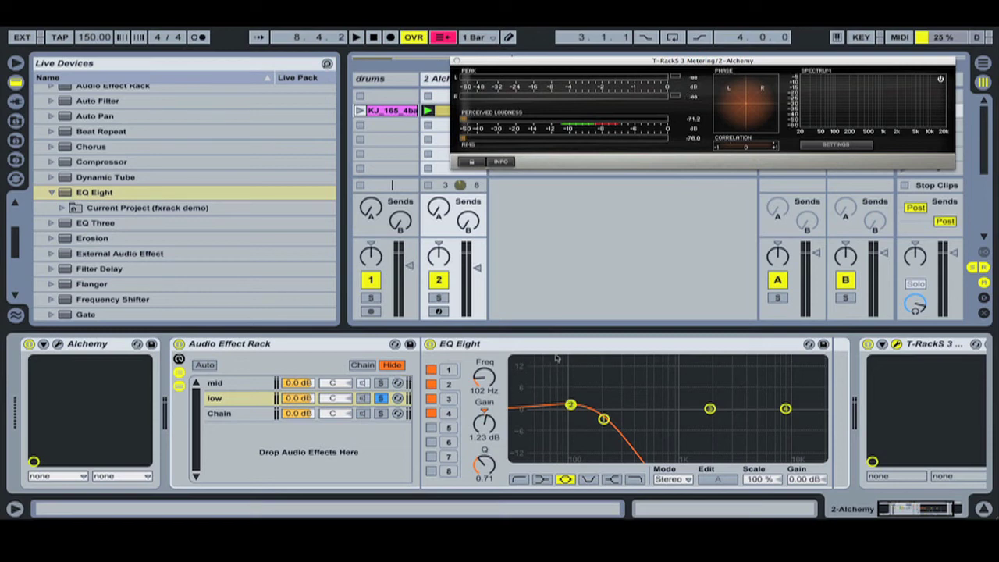
- Rename the third chain to 'hi' and solo it
click(246, 418)
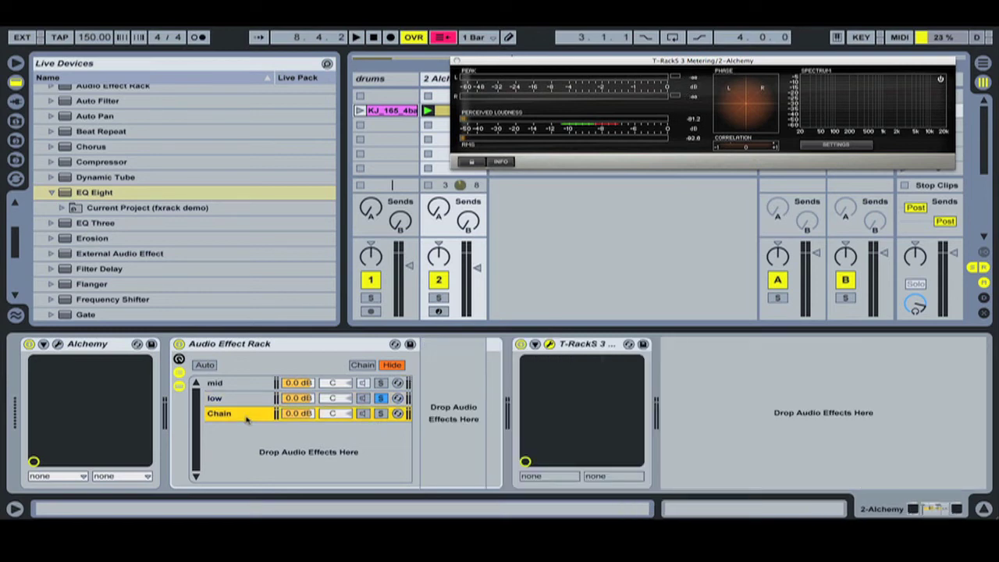
key(super+r)
text(hi)
click(380, 413)
- Add EQ Eight to the hi chain with band 3 as a low-cut at 8.00 kHz, then play
drag(70, 200, 434, 406)
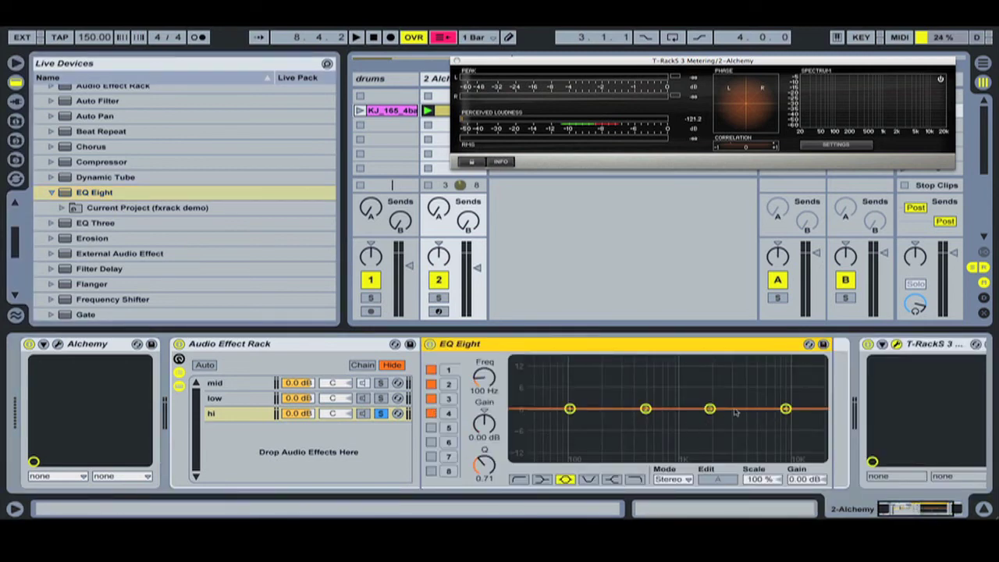
click(519, 480)
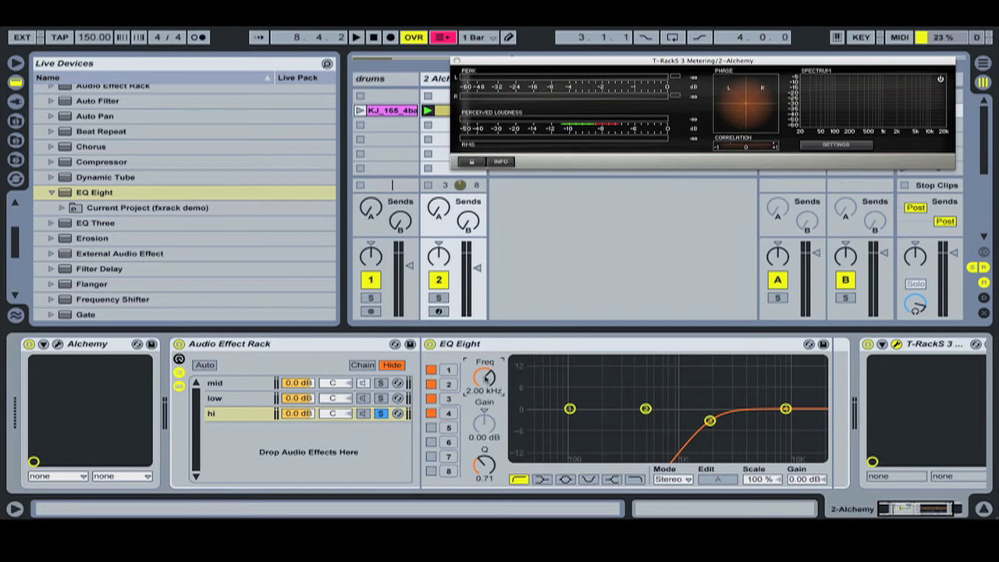
drag(484, 378, 485, 376)
text(1000)
key(Return)
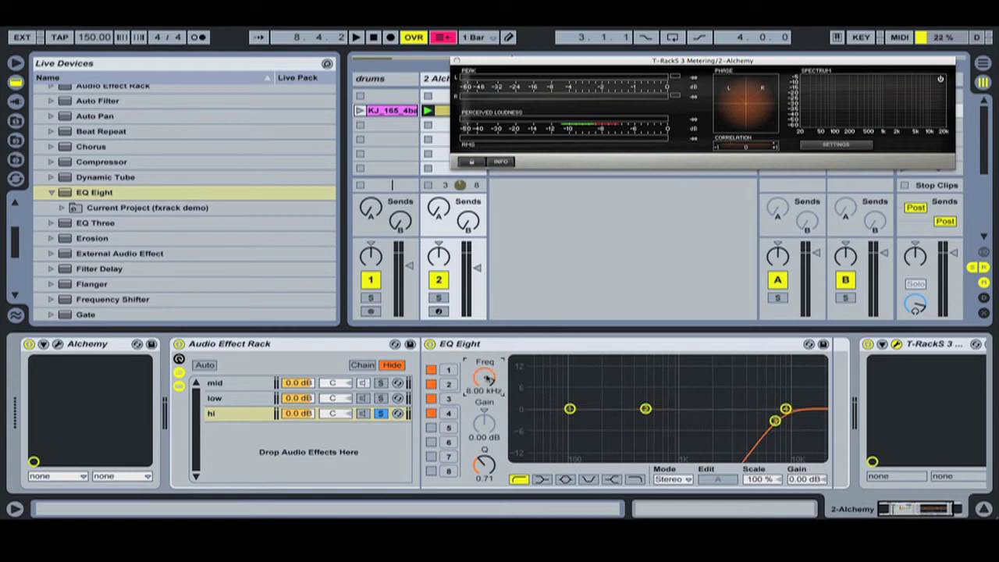
key(space)
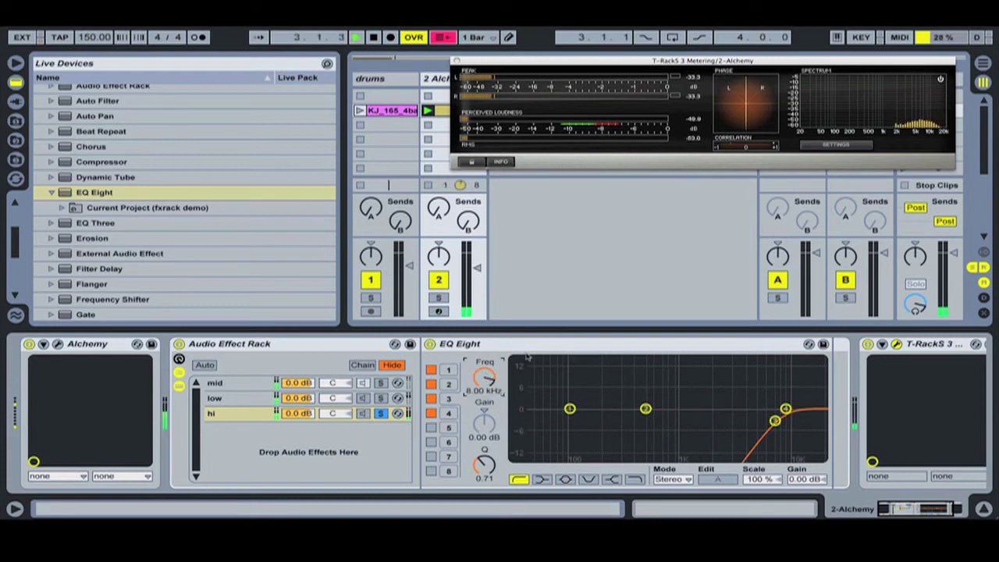
- Unsolo the hi chain, re-enable the low chain, and play all three bands together
click(380, 414)
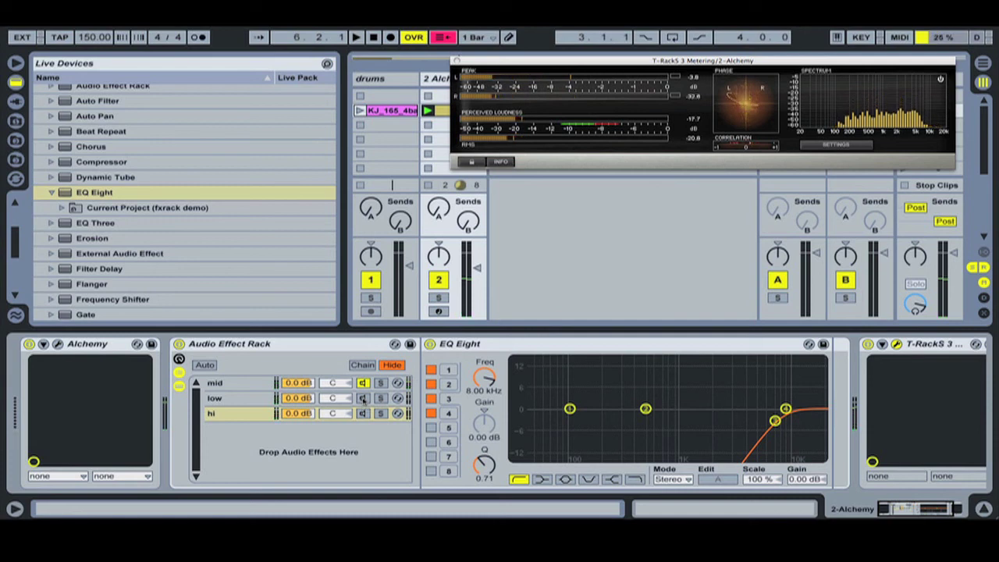
click(363, 399)
key(space)
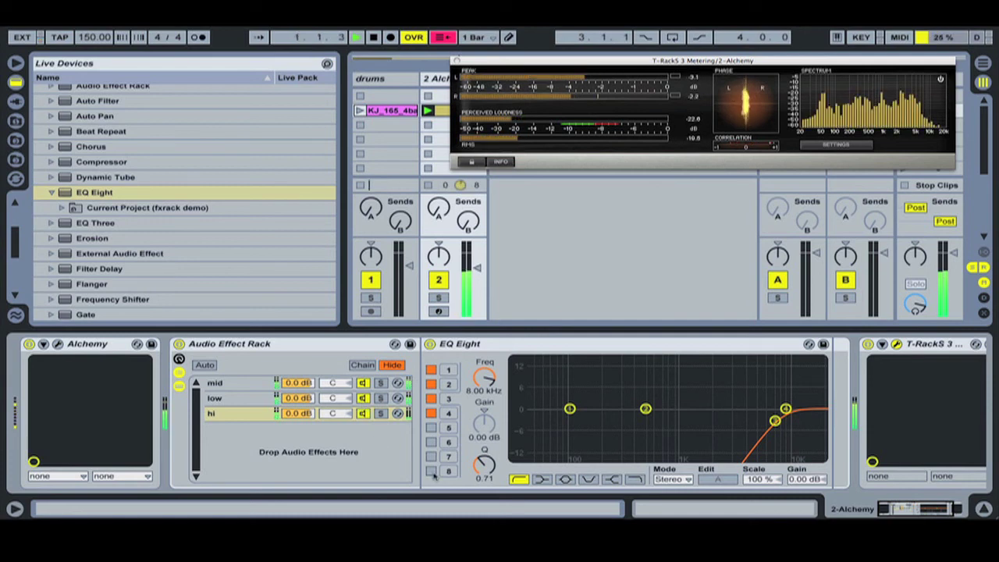
click(308, 400)
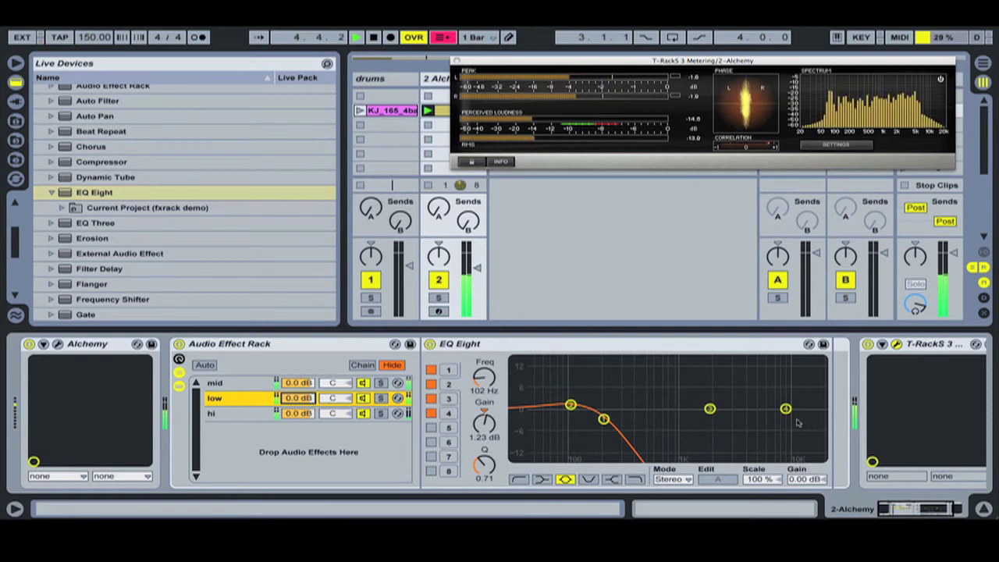
key(space)
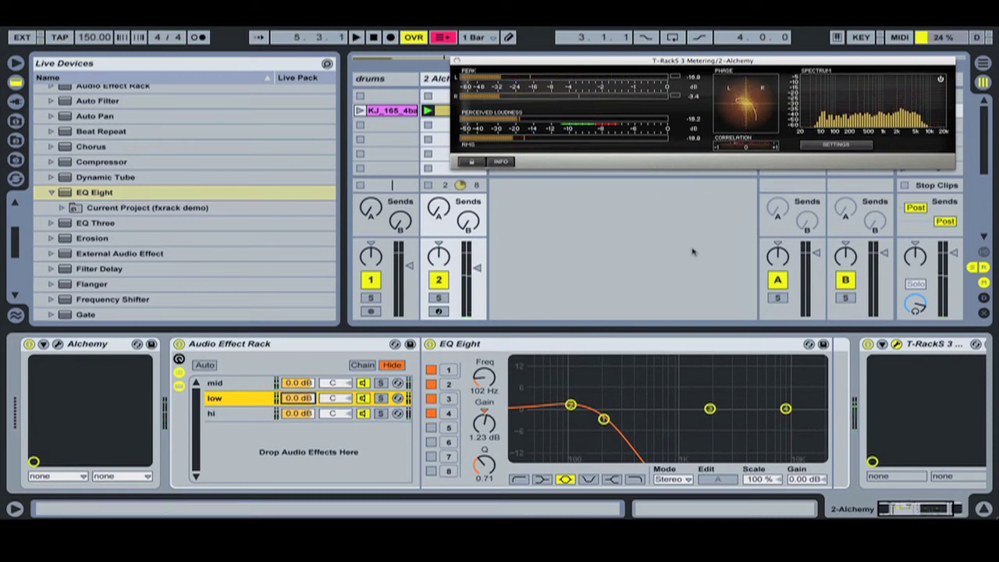